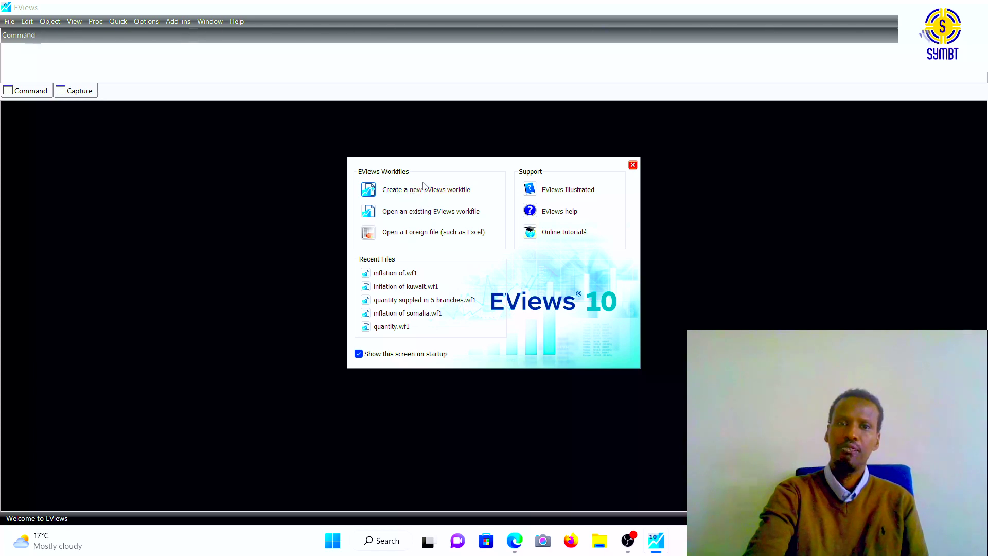
Step: Start a new workfile with the Dated - regular frequency structure type
left_click(418, 191)
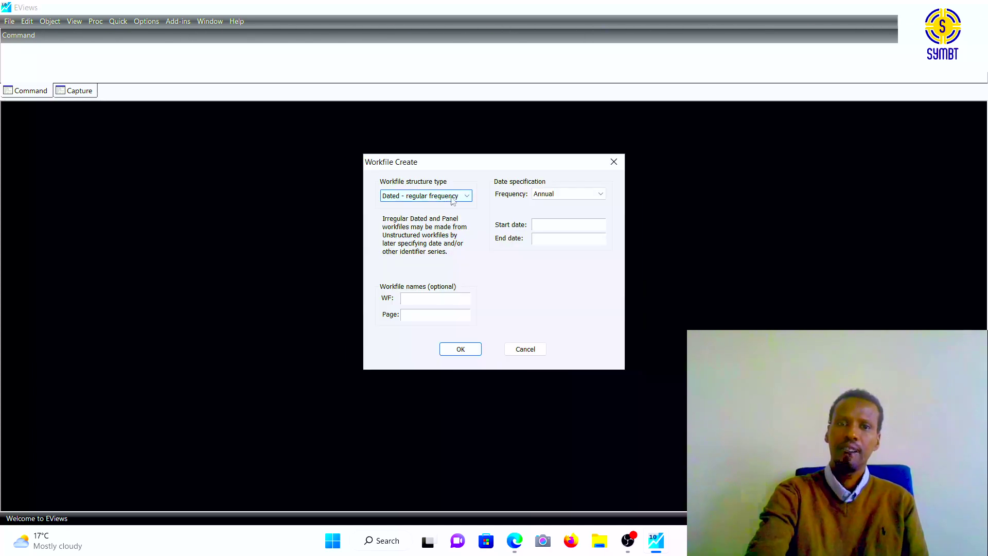
left_click(467, 197)
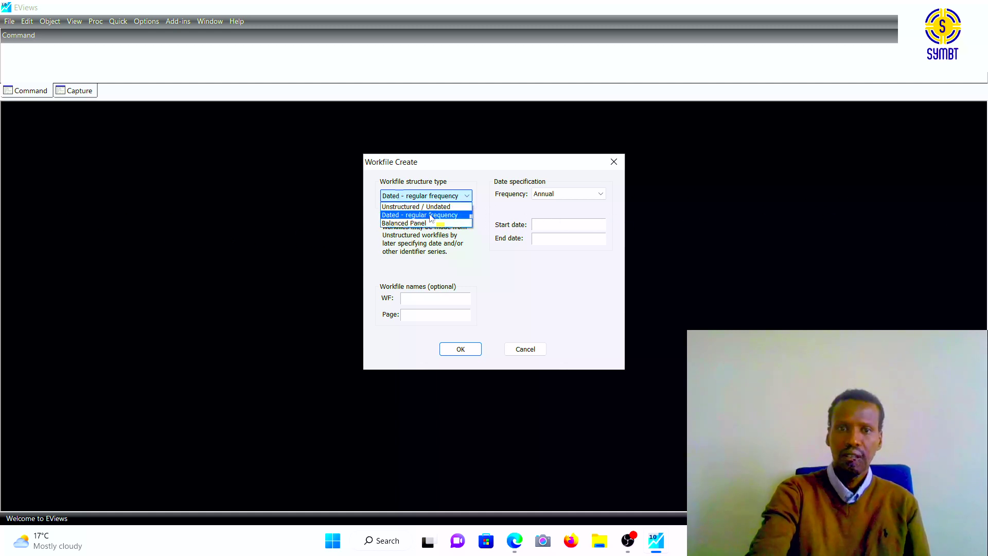
left_click(401, 217)
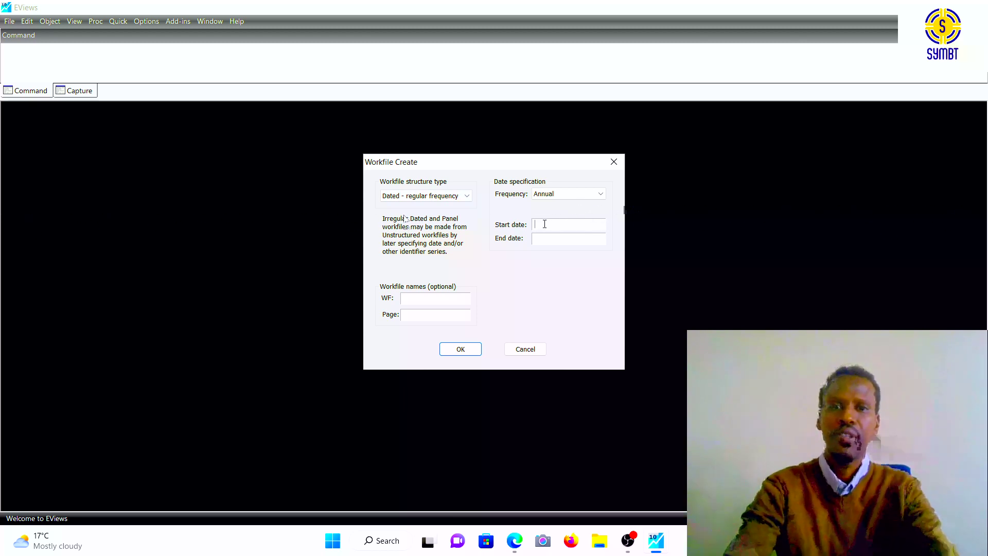
Step: Set the workfile's date range to start in 1972 and end in 1977
type("17")
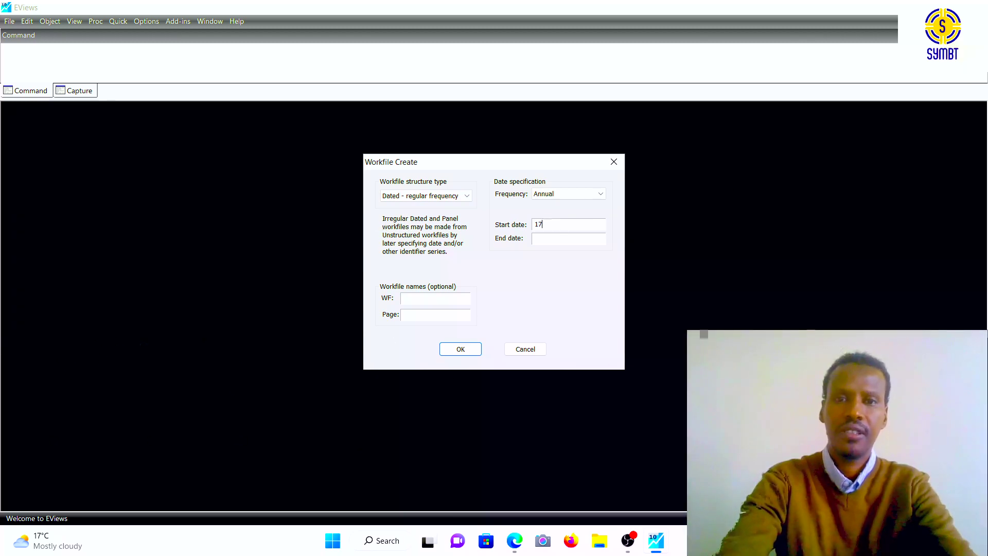
key("BackSpace")
type("977")
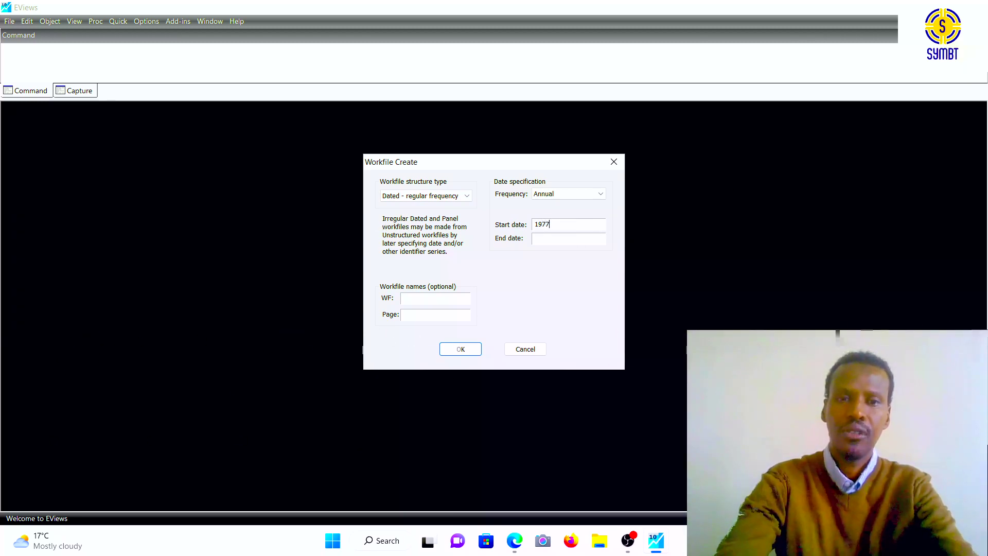
type("2")
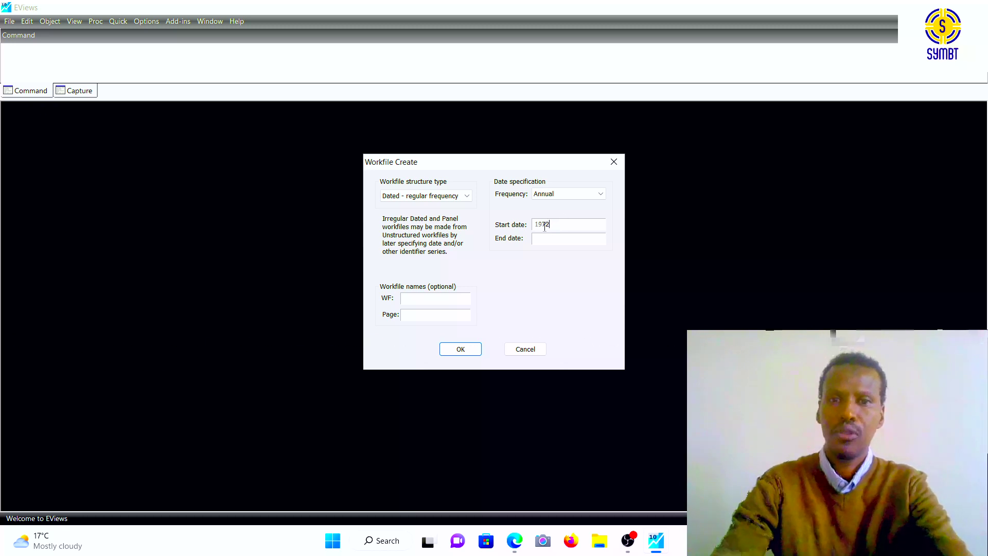
type("1")
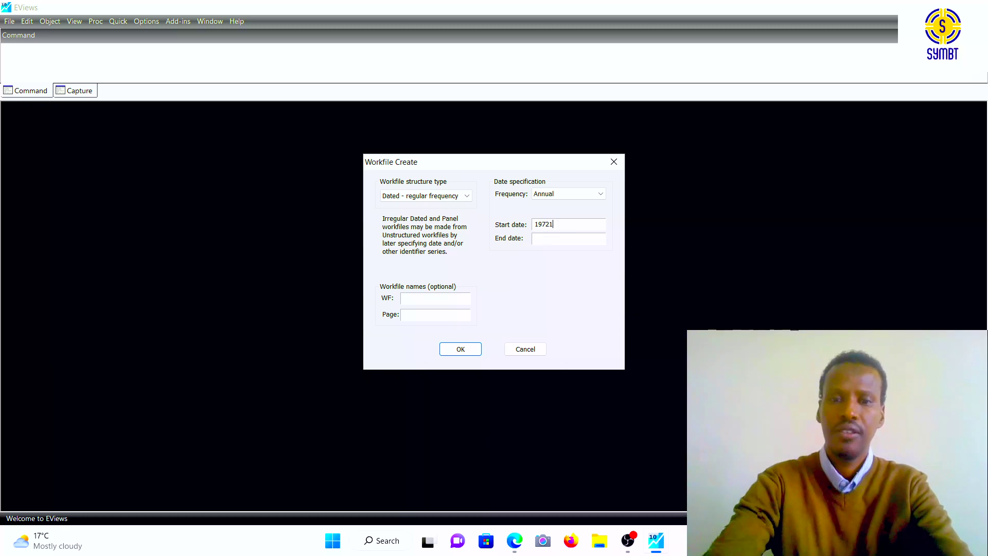
type("977")
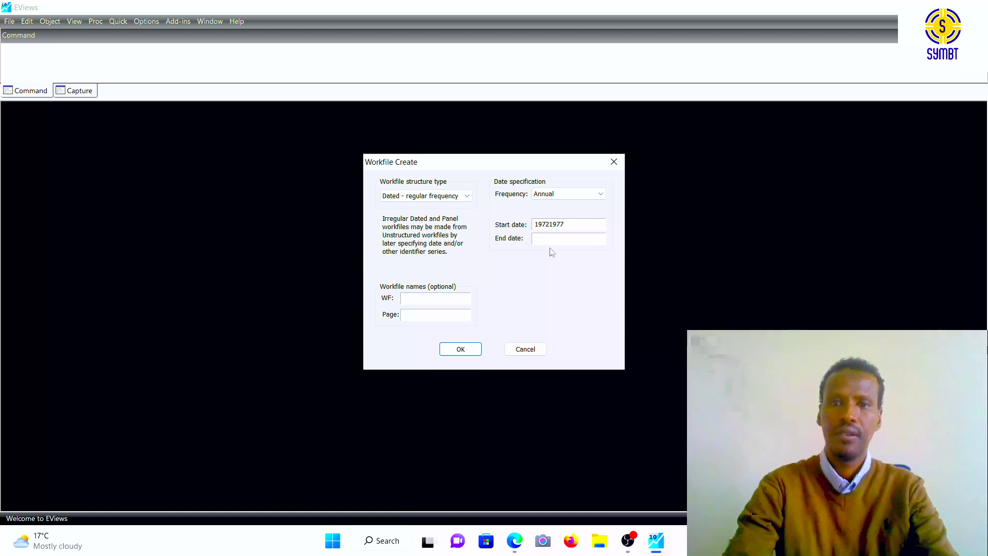
left_click(548, 239)
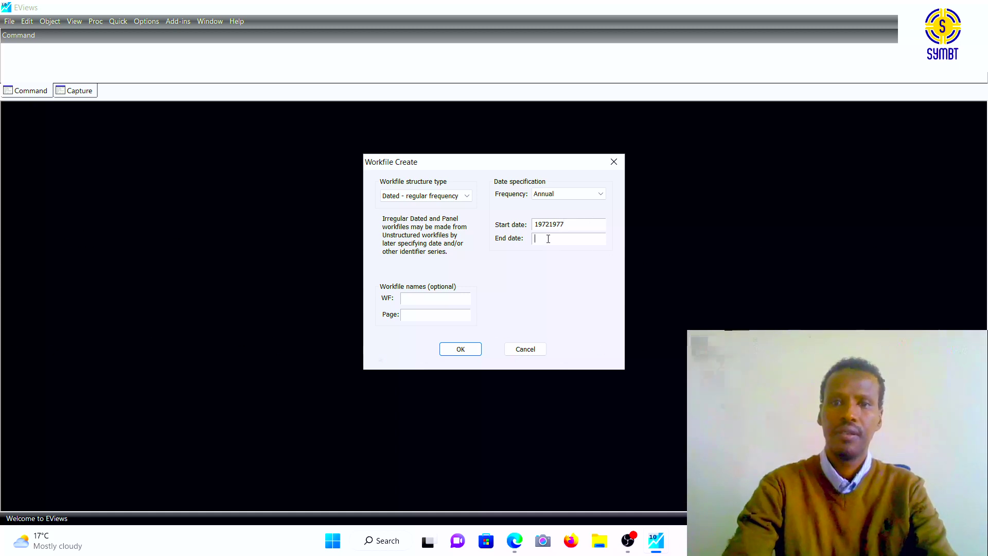
left_click(572, 225)
key("BackSpace")
key("BackSpace")
key("BackSpace")
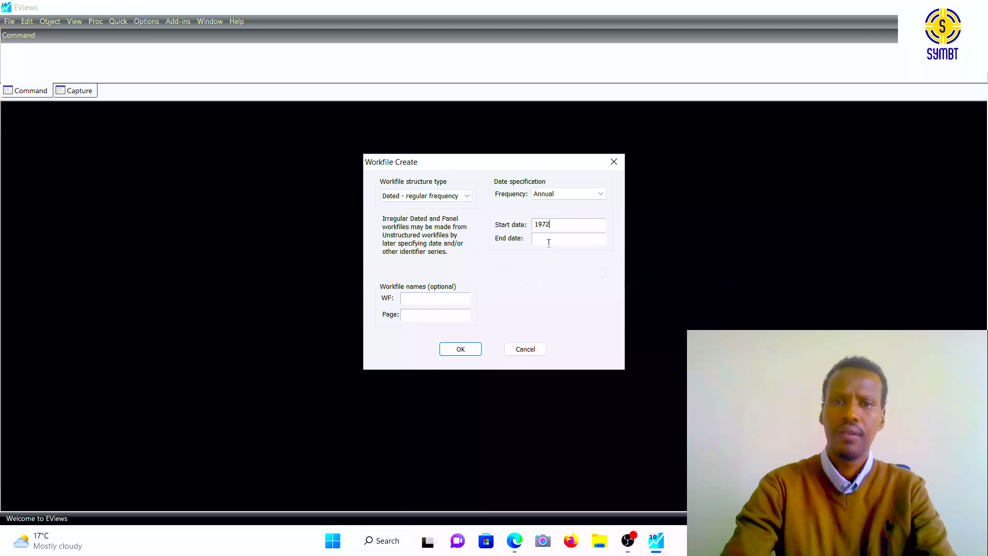
type("2")
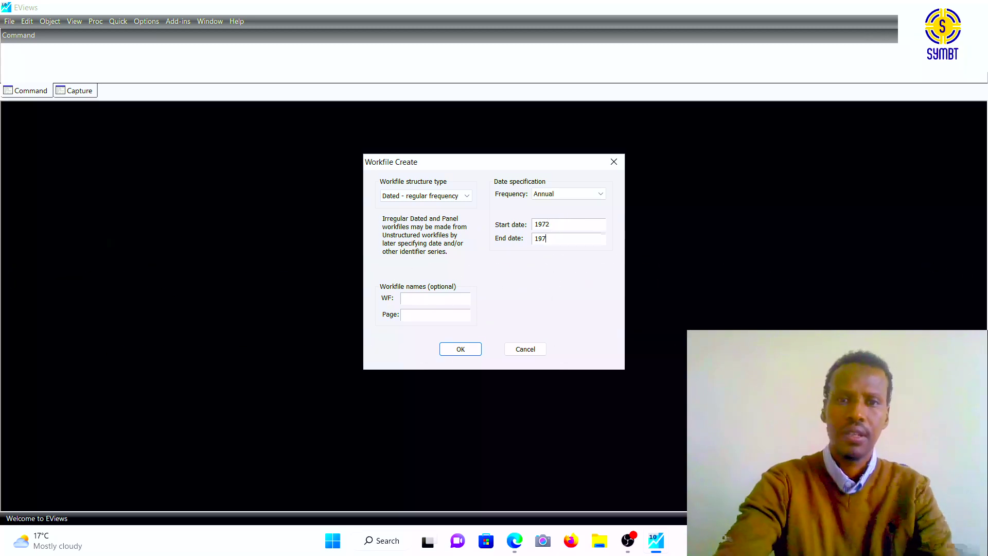
Step: Name the workfile "inflation of kuwait", create it, and maximize its window
left_click(414, 297)
type("inf")
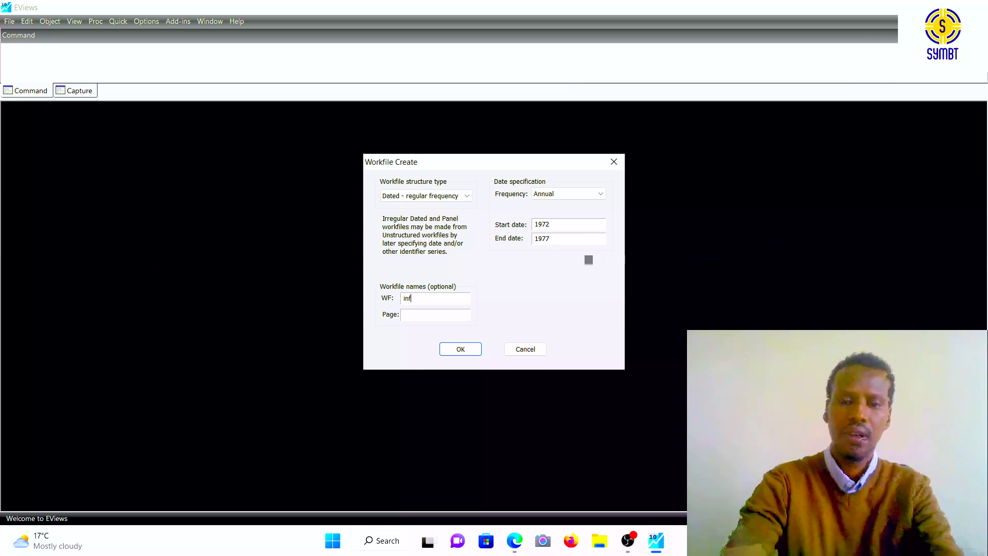
type("lation ")
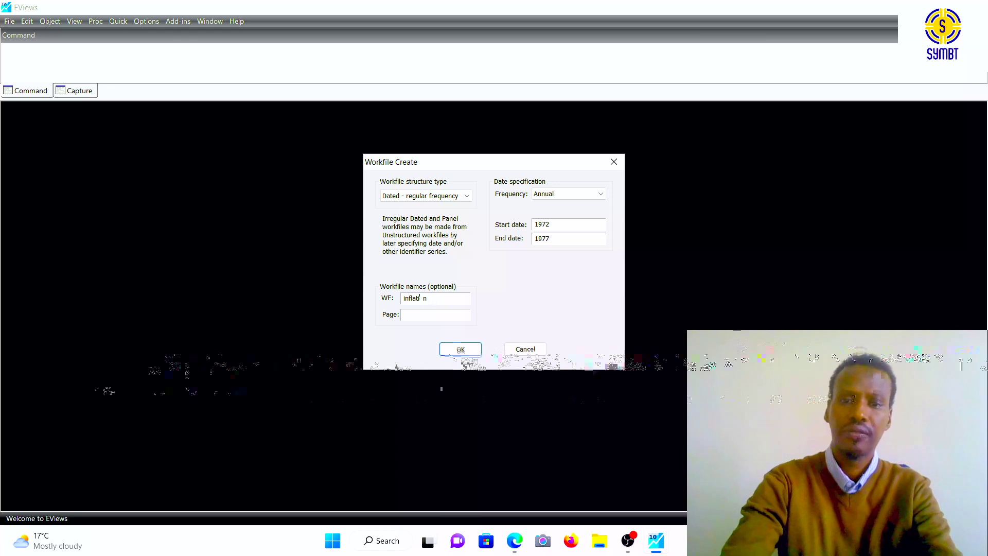
type("of k")
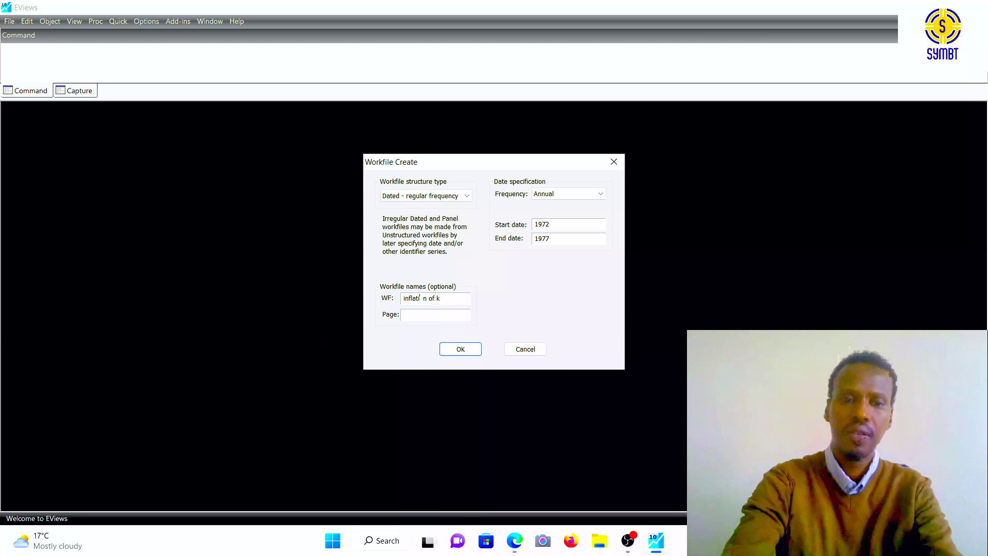
type("e")
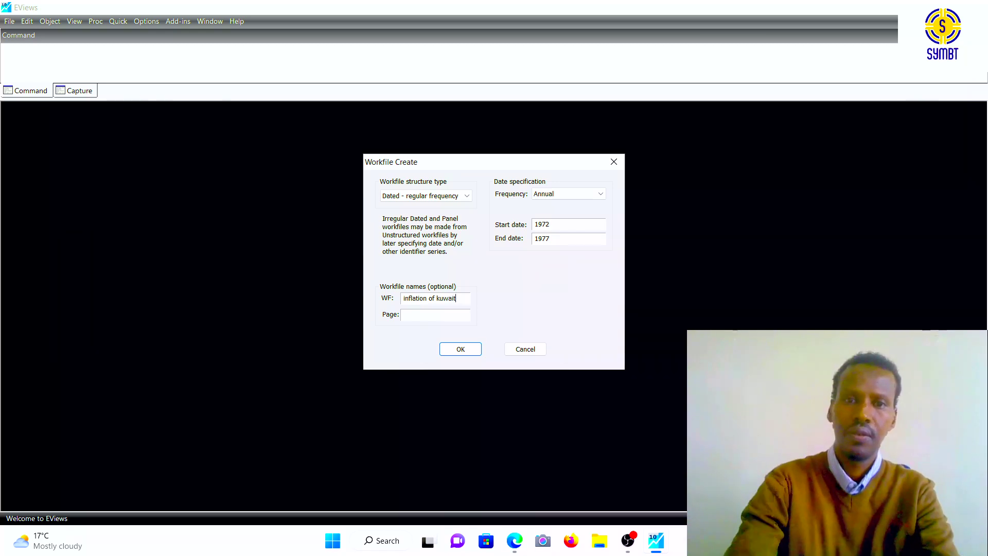
left_click(451, 349)
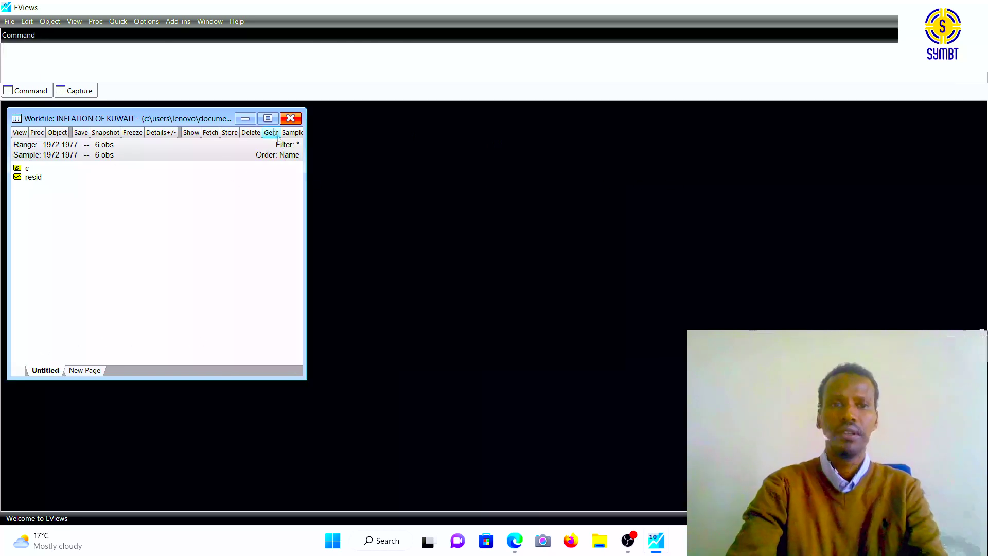
left_click(268, 119)
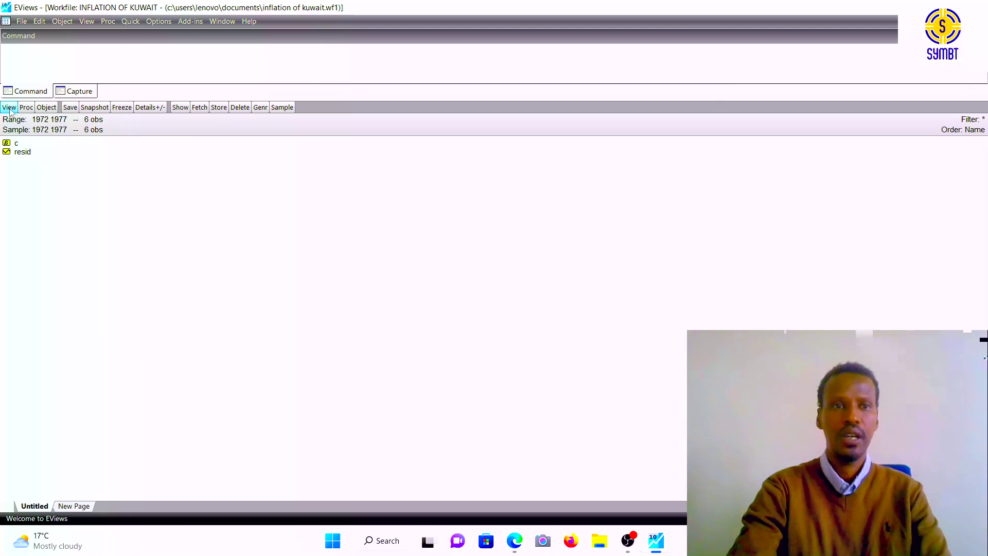
Step: Create a new Series object named Y in the workfile
left_click(45, 108)
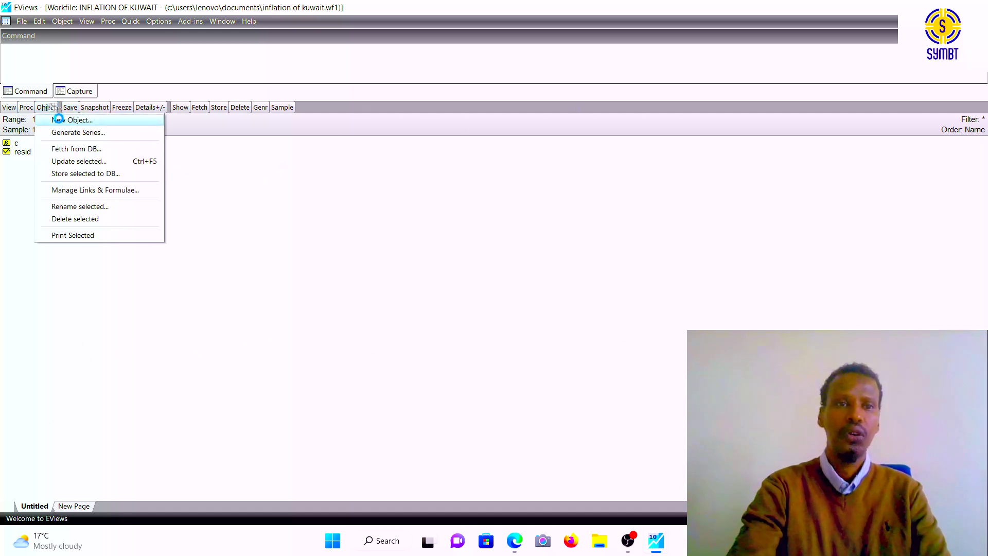
left_click(72, 119)
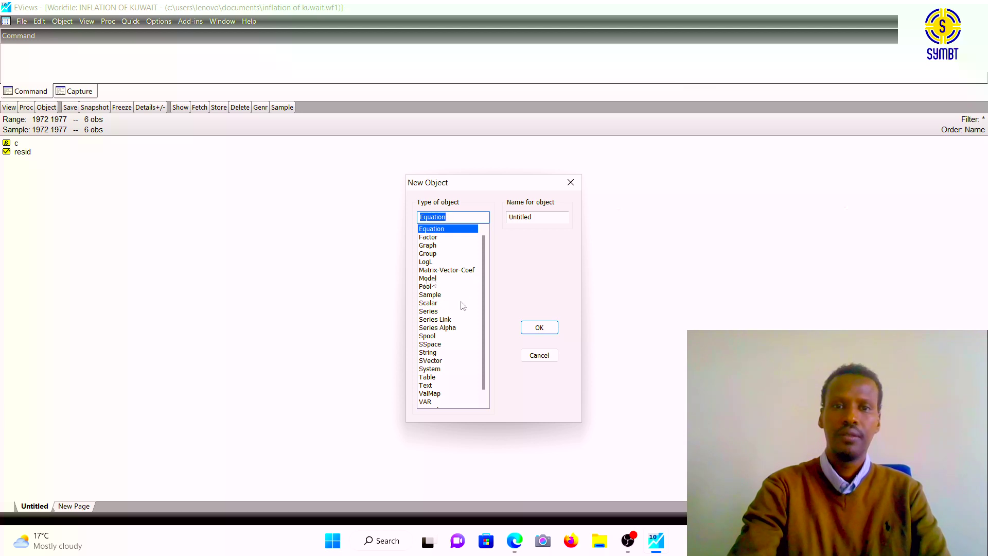
left_click(429, 311)
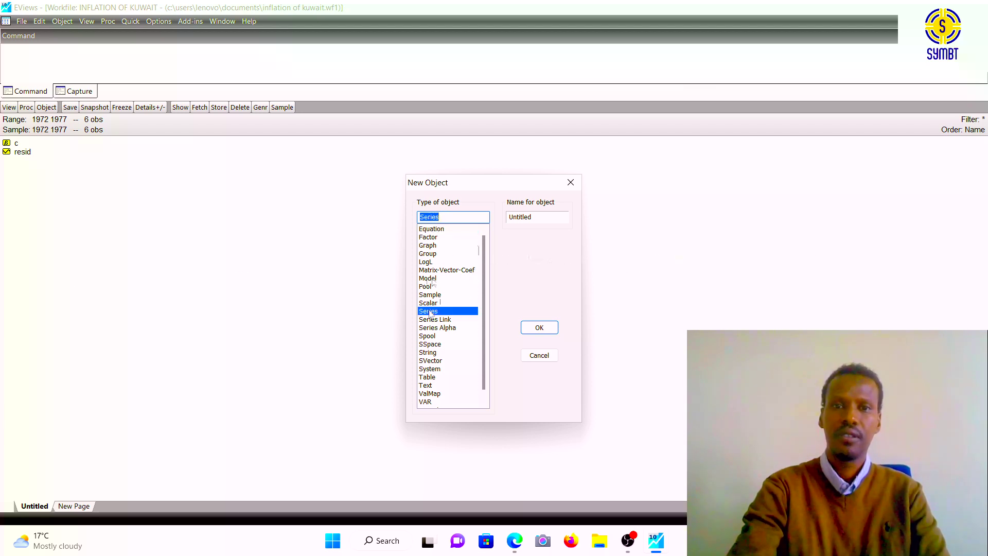
left_click(533, 218)
key("BackSpace")
key("BackSpace")
key("BackSpace")
key("BackSpace")
key("BackSpace")
key("BackSpace")
key("BackSpace")
key("BackSpace")
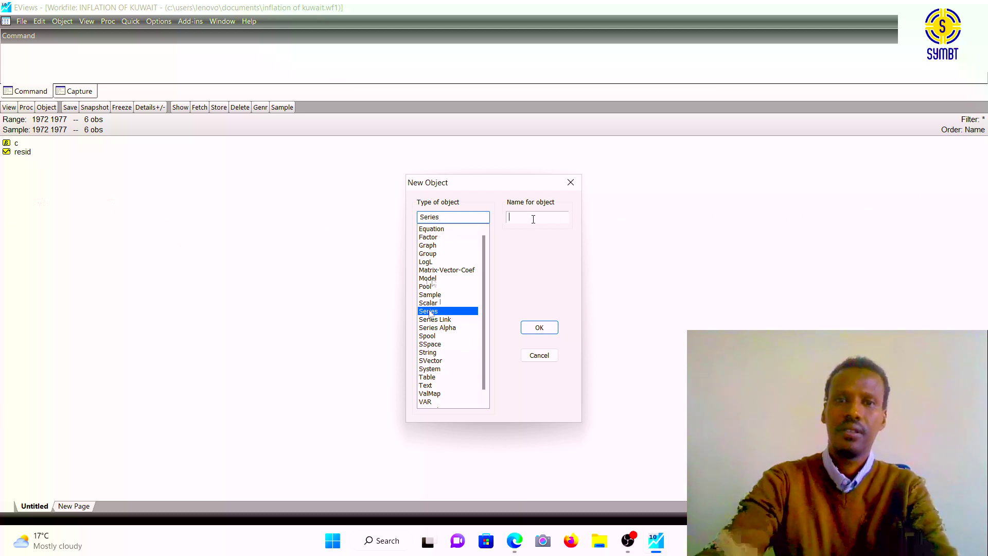
type("y")
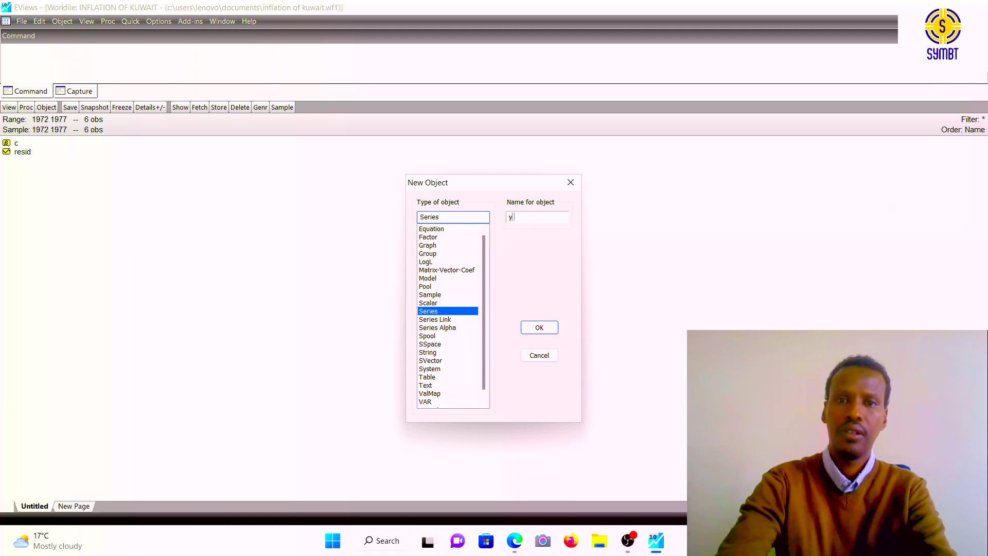
key("BackSpace")
type("Y")
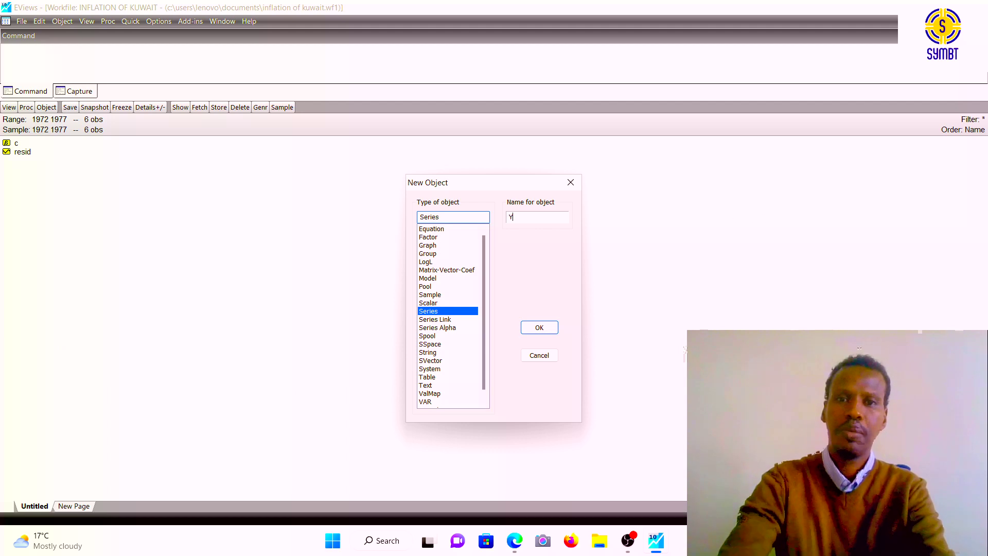
left_click(539, 327)
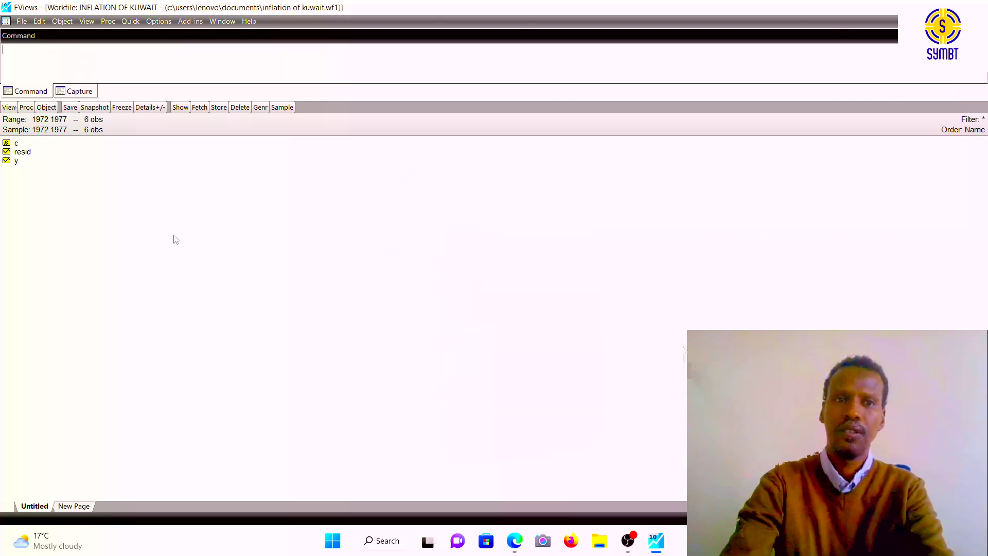
Step: Create a second Series object named X in the workfile
left_click(45, 108)
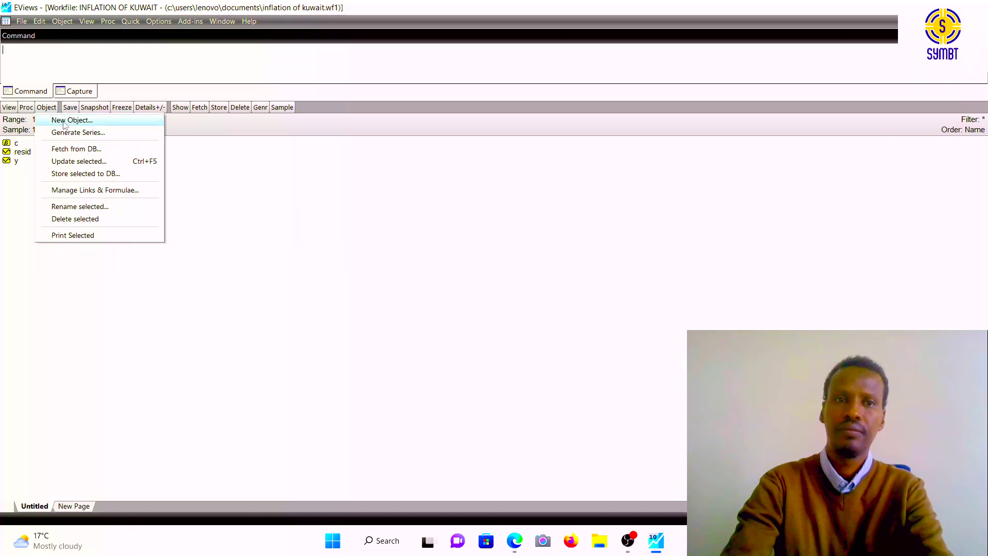
left_click(64, 122)
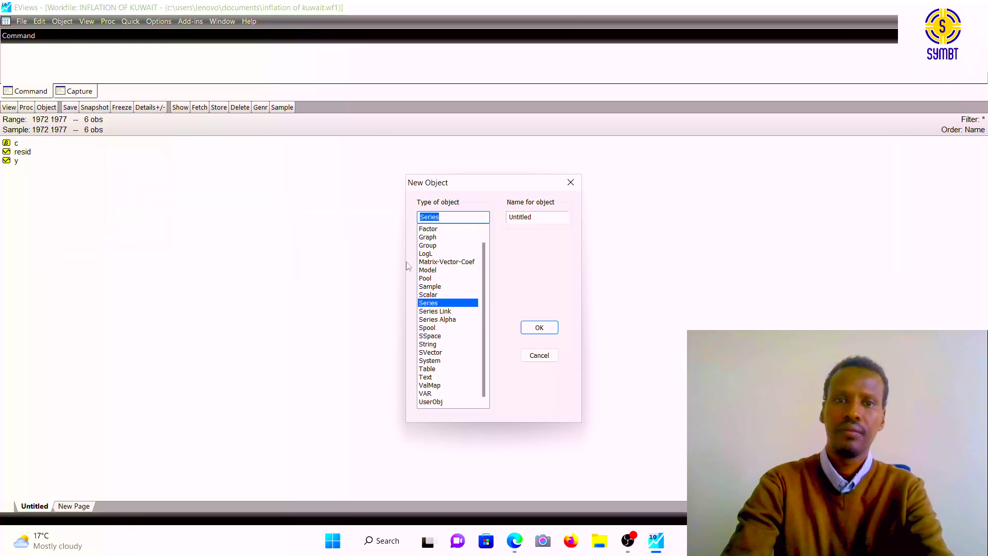
left_click(543, 221)
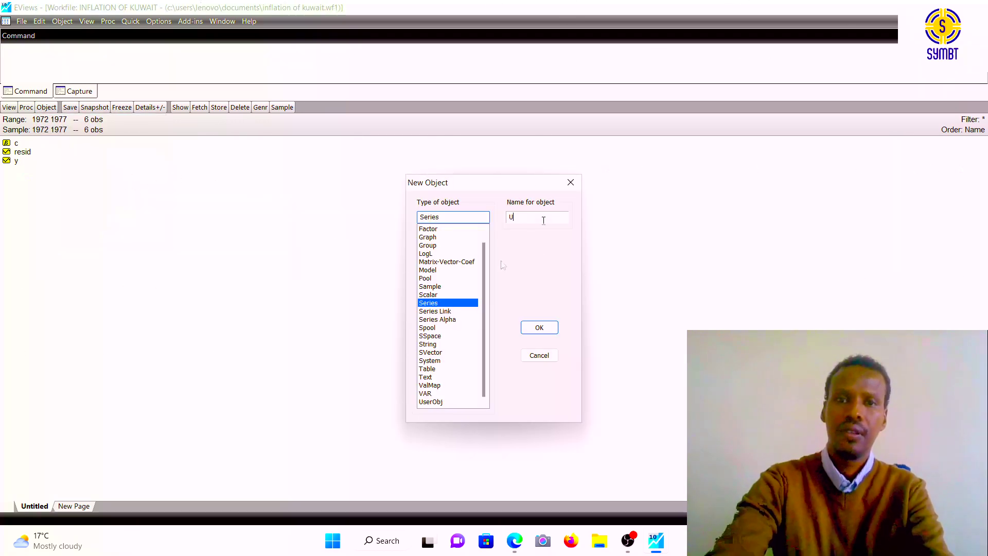
left_click(533, 328)
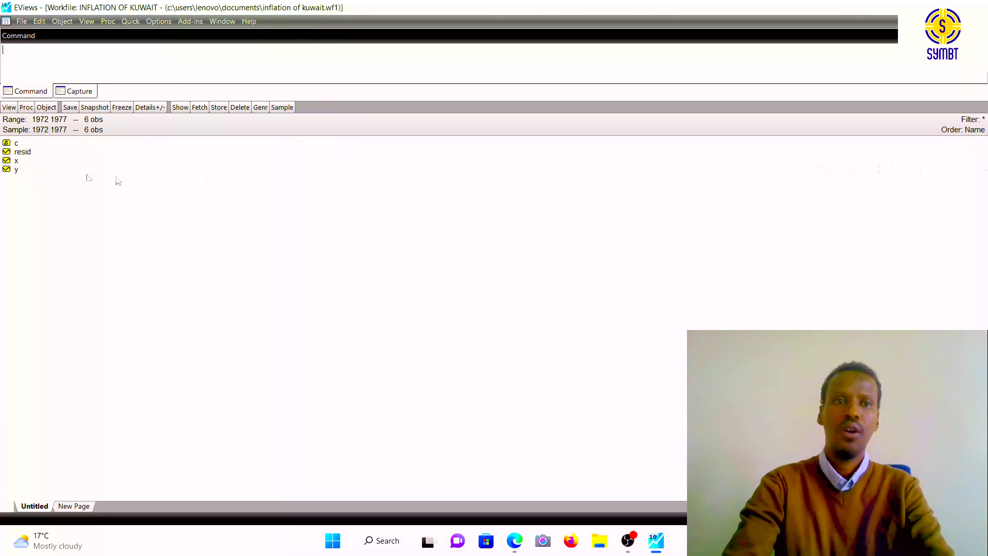
Step: Show the x and y series together in a single group window
left_click(14, 162)
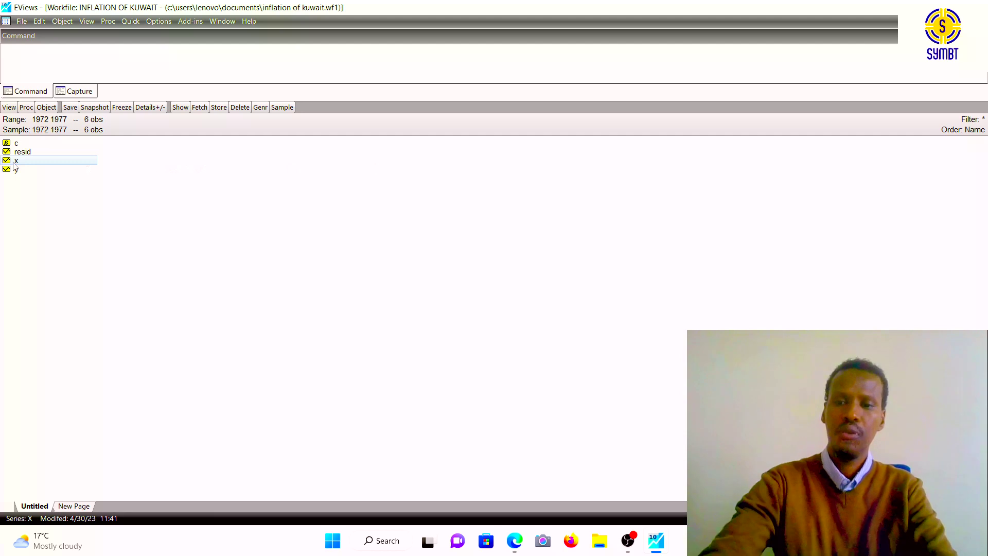
left_click(14, 167, "ctrl")
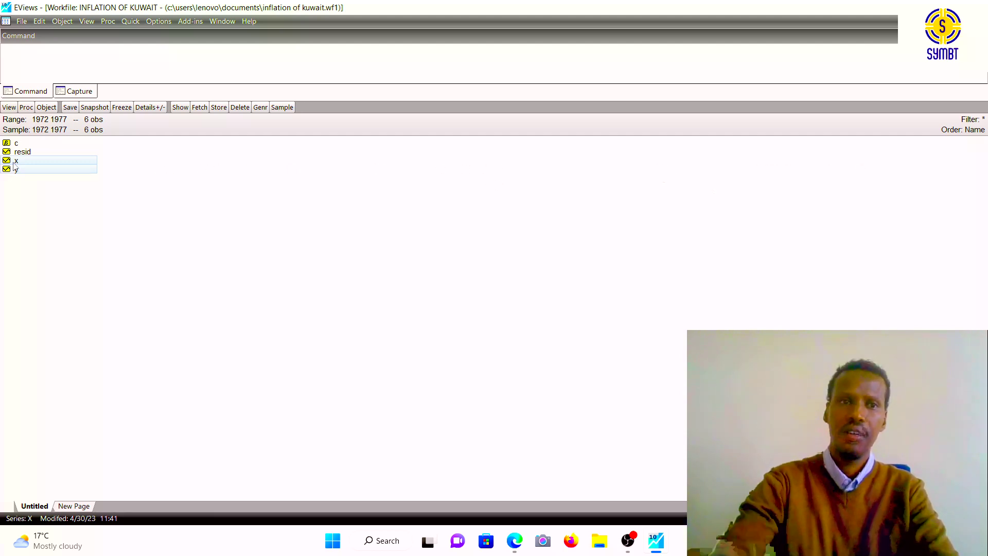
left_click(180, 107)
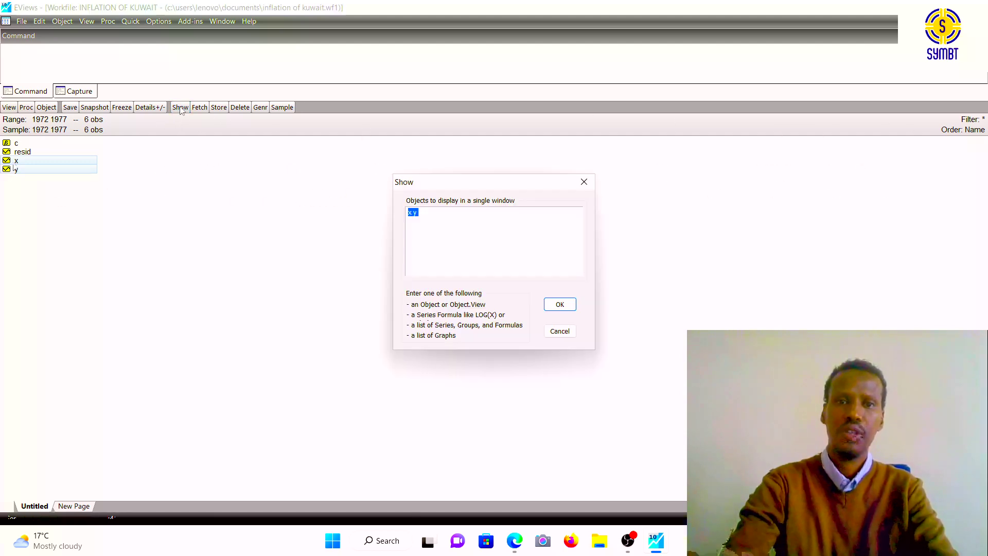
left_click(560, 305)
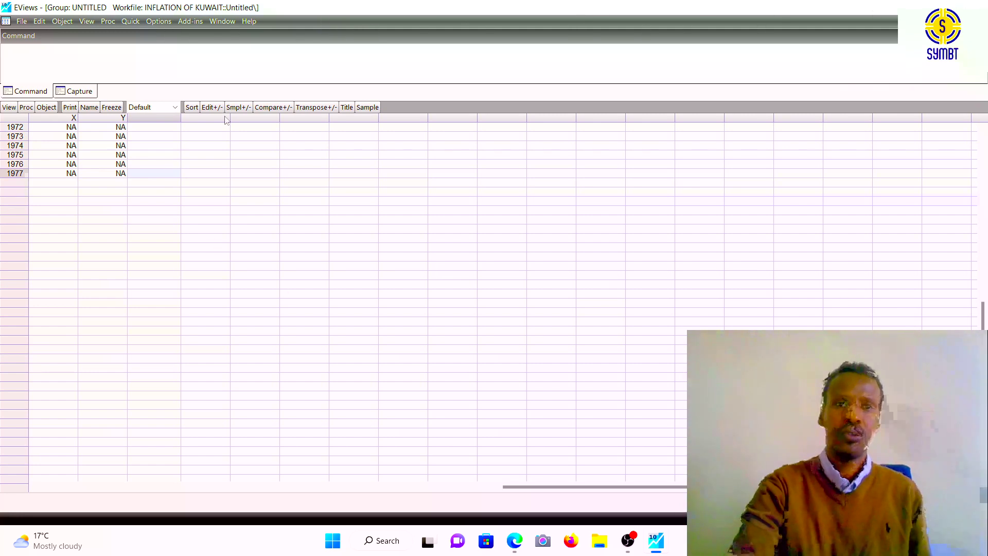
Step: Enable editing of the group spreadsheet and enter 72.5 for 1972 and 74.5 for 1973 in the X series
left_click(212, 108)
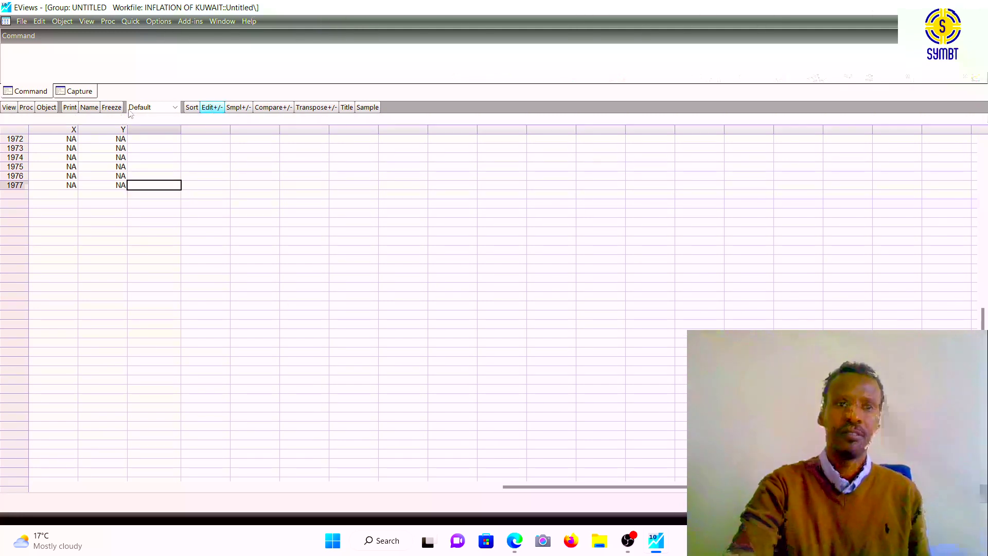
left_click(65, 140)
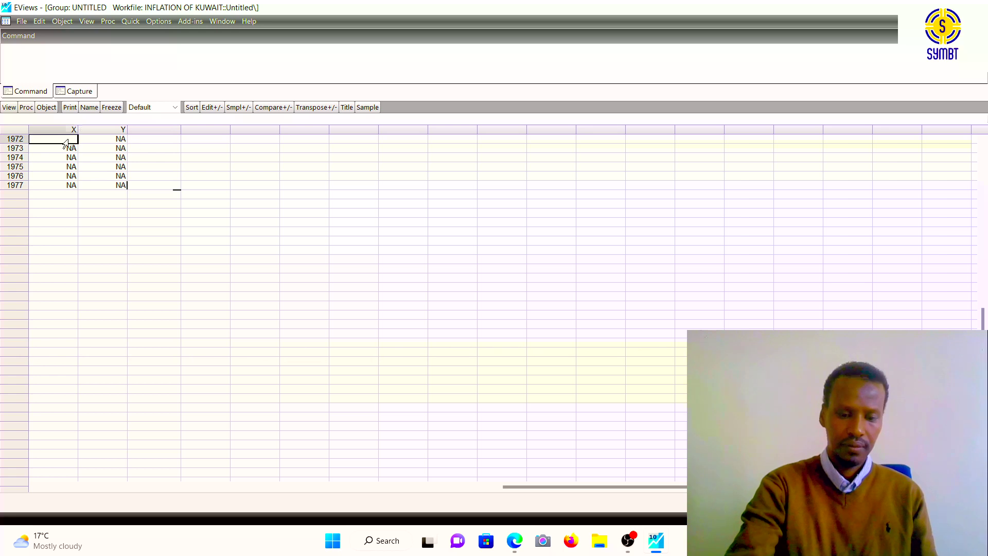
type("72")
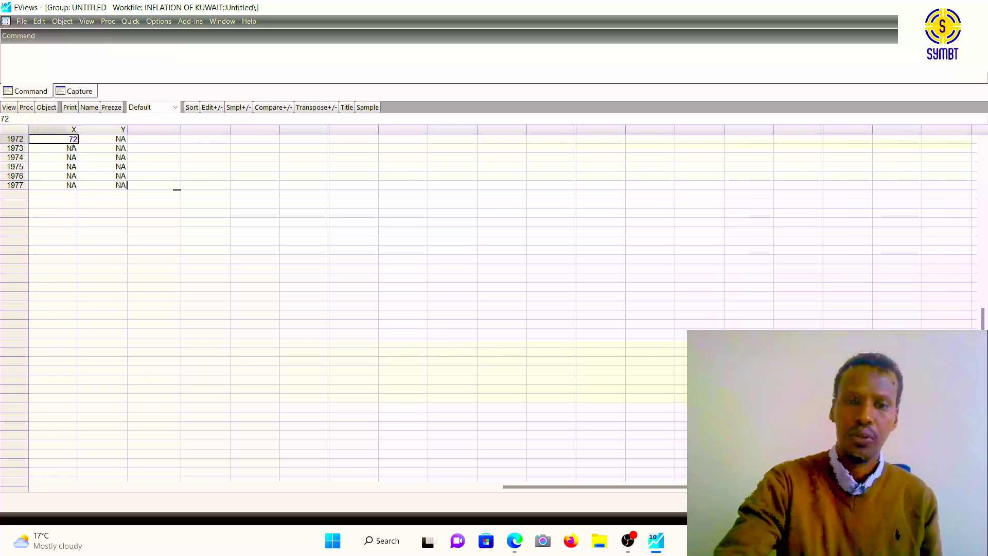
type(".5")
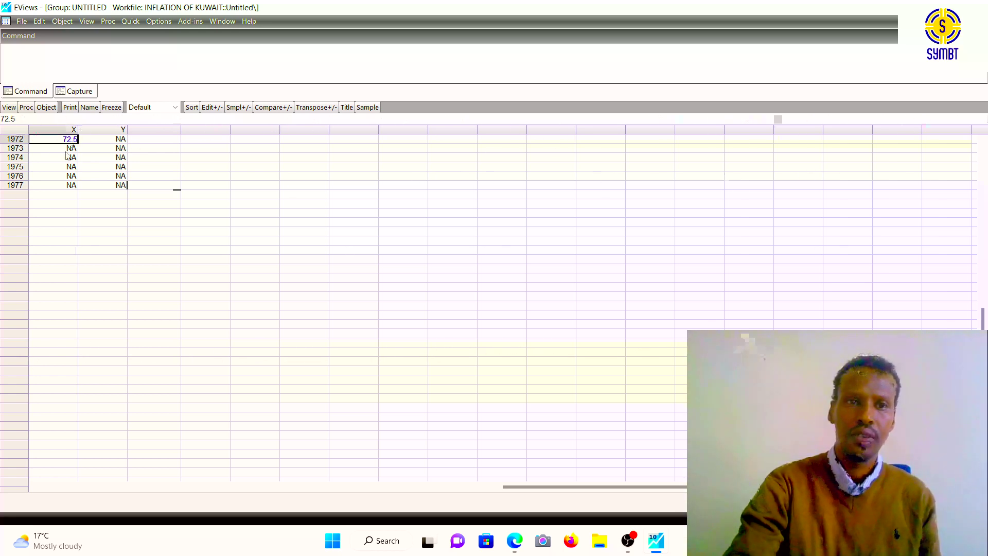
key("Return")
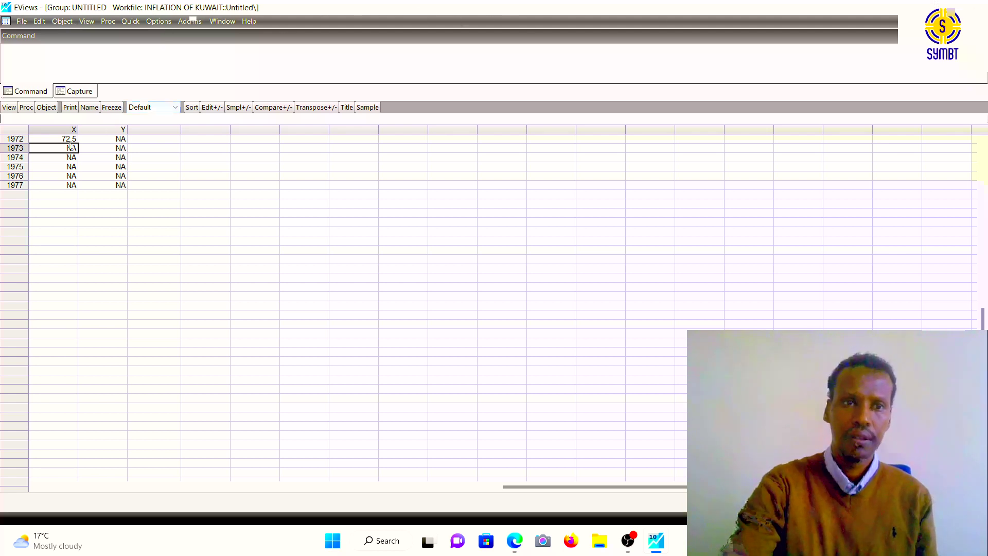
left_click(73, 138)
left_click(65, 149)
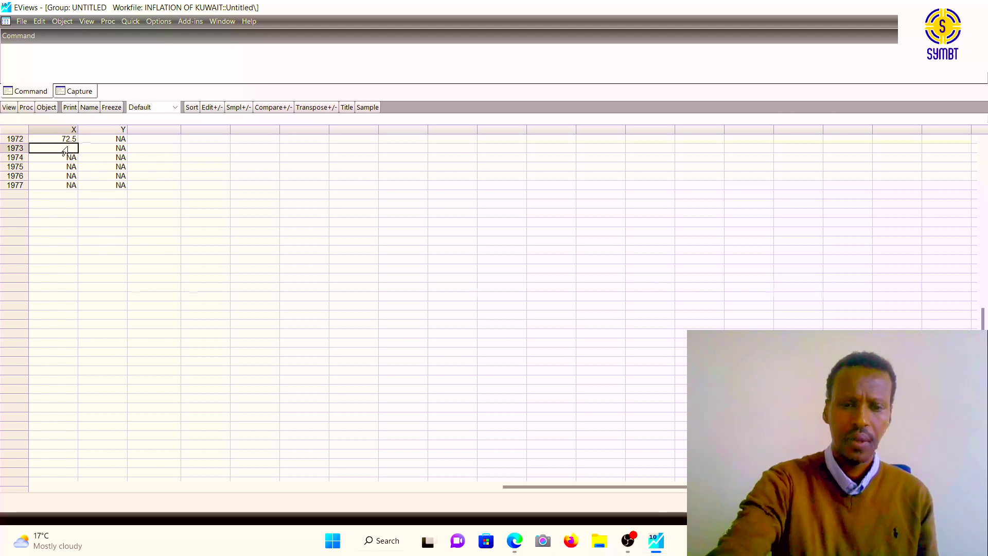
type("74.")
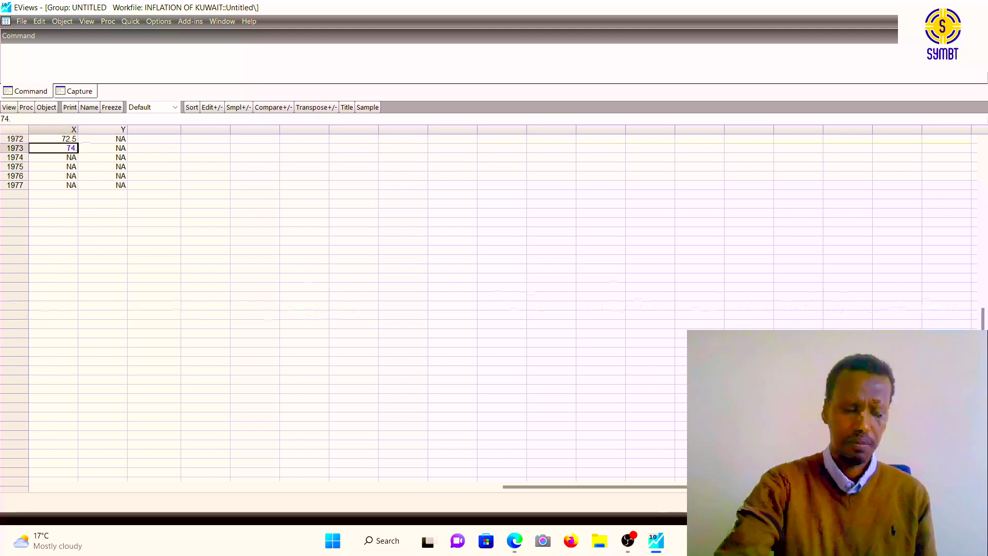
type("5")
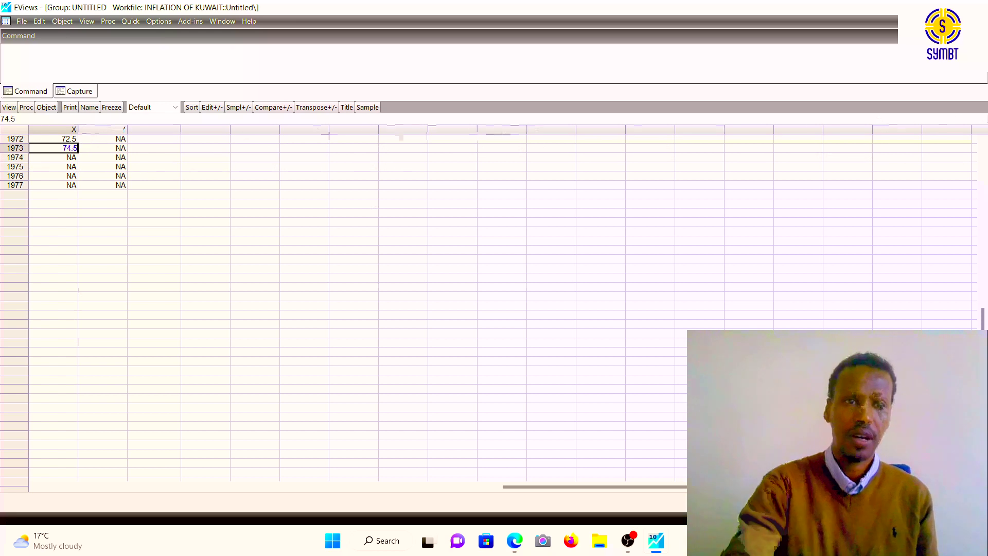
Step: Fill the X series for 1974 to 1977 with 88.8, 100, 101.4 and 111.7
left_click(66, 159)
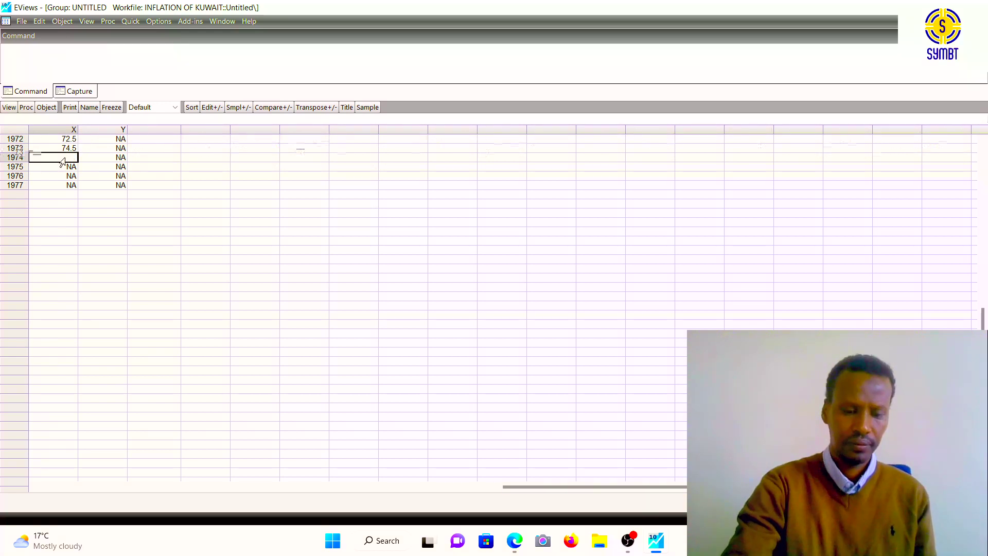
type("88.")
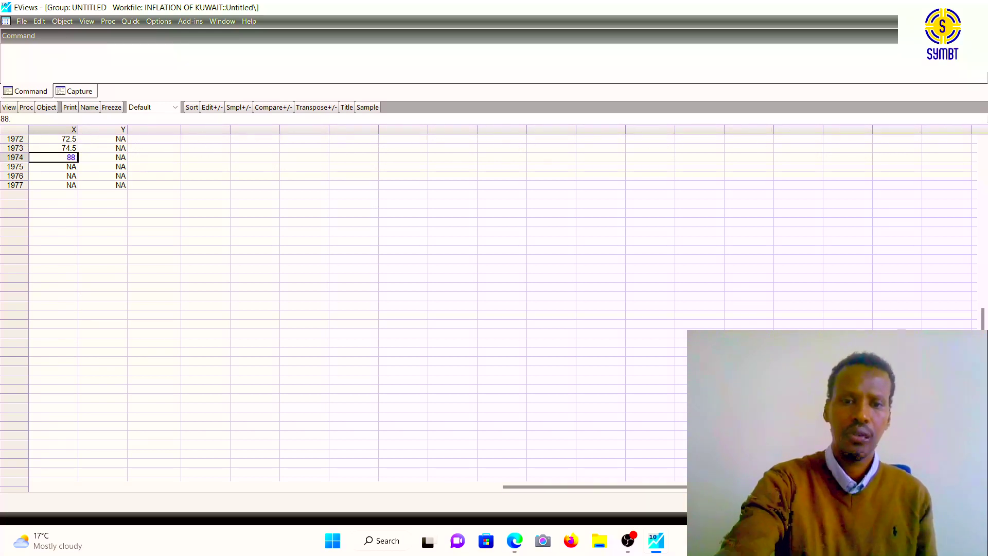
type("8")
left_click(62, 167)
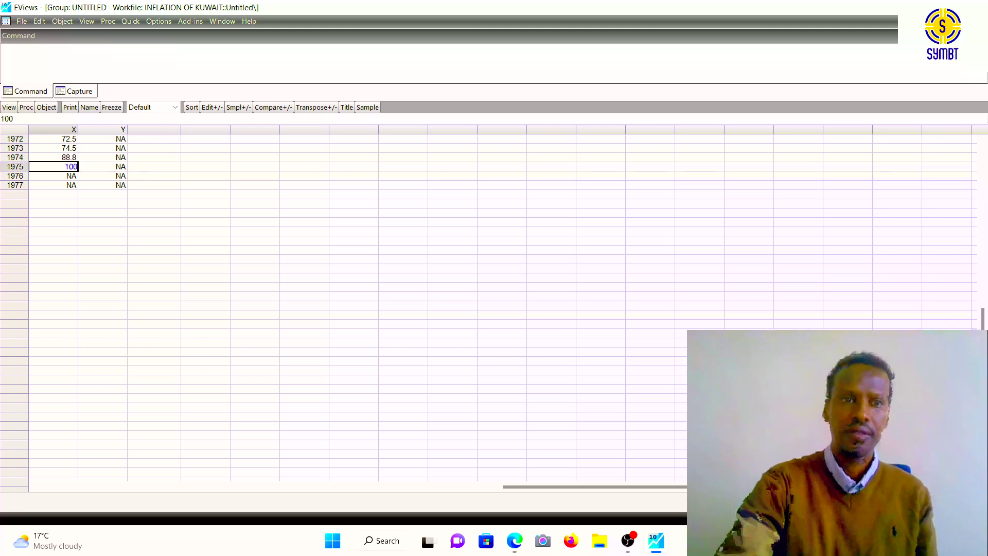
left_click(62, 177)
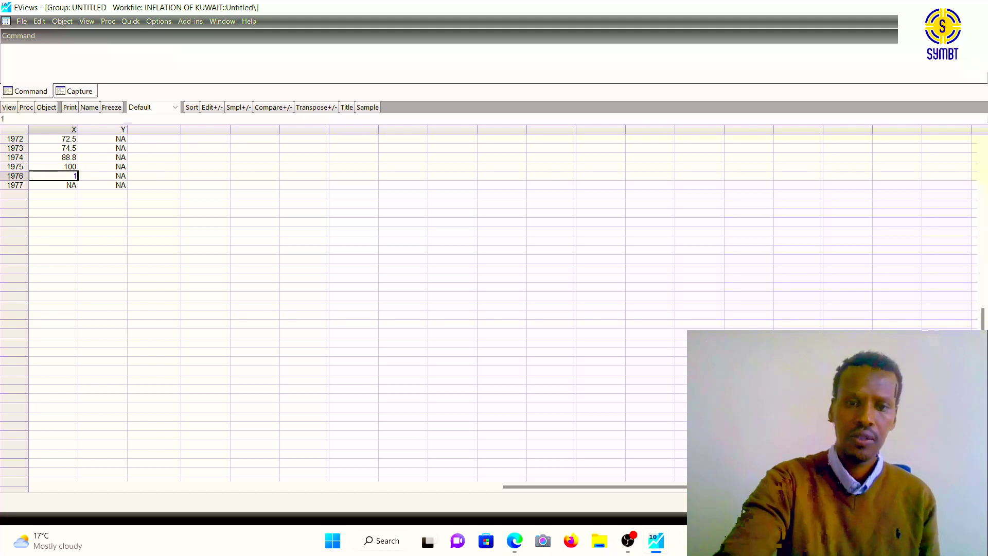
type("101.")
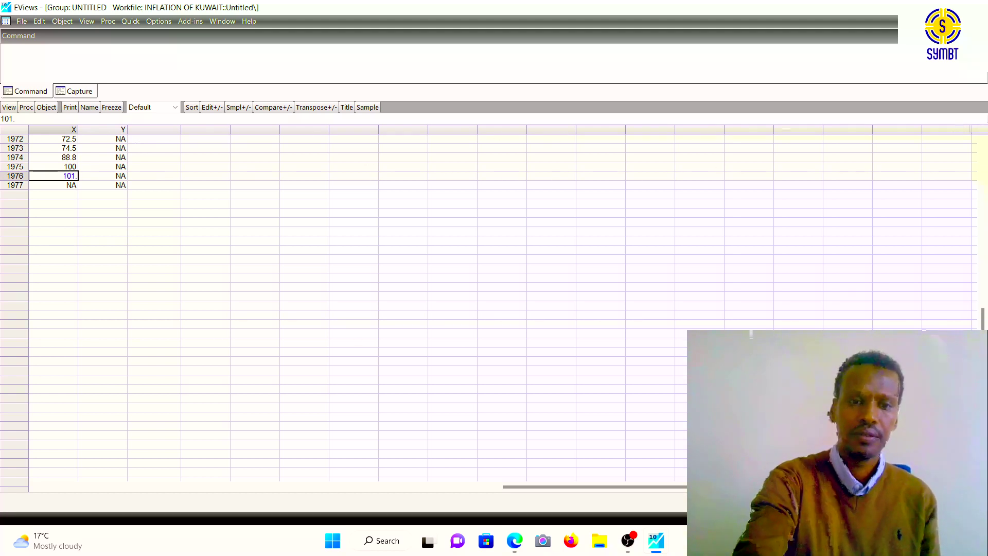
type("4")
left_click(61, 186)
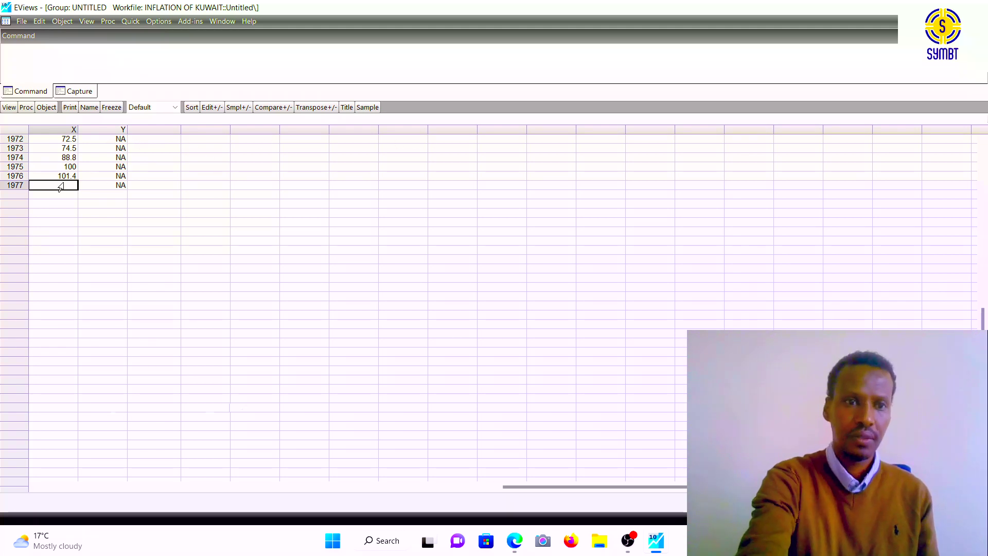
type("111.")
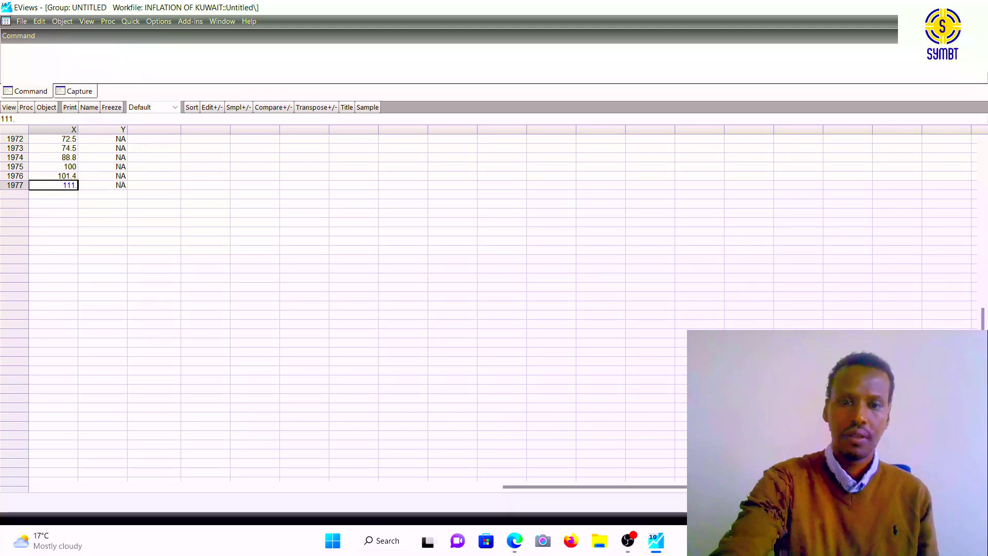
type("7")
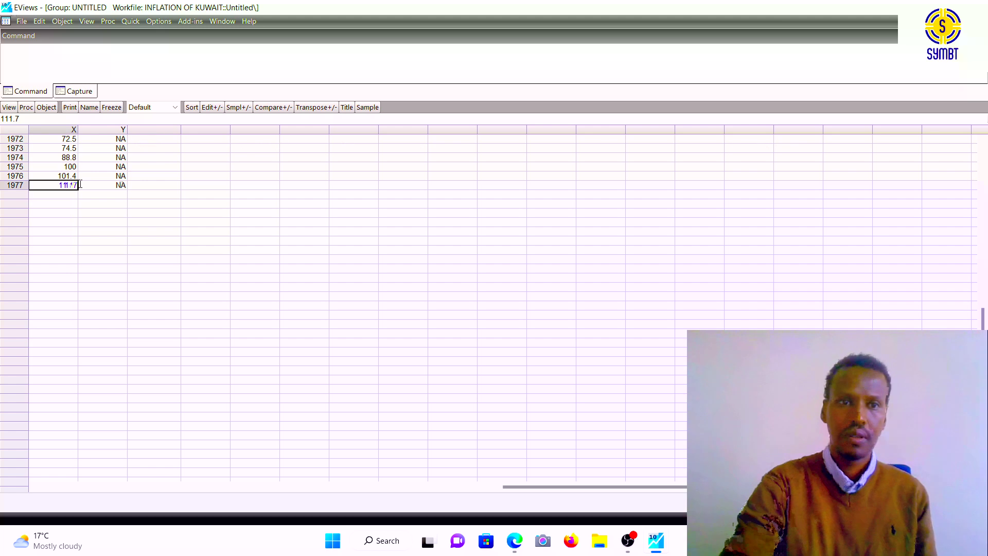
Step: Enter 74.5 for 1972 and 81 for 1973 in the Y series
left_click(115, 143)
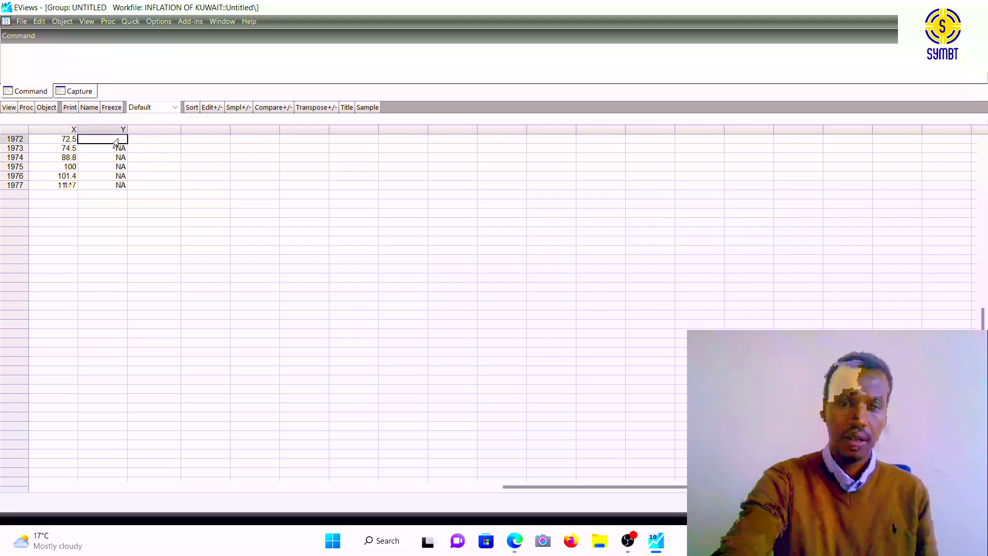
type("74.")
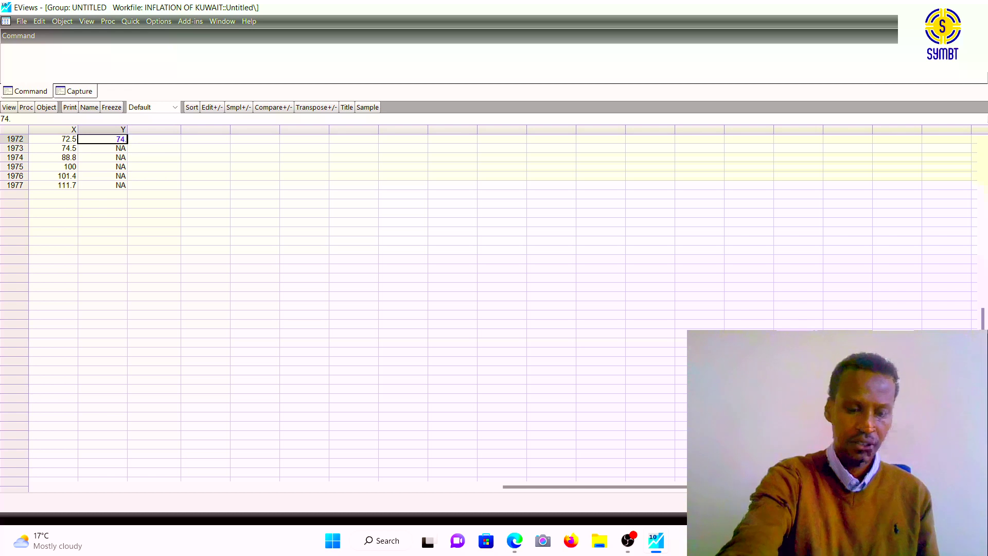
type("5")
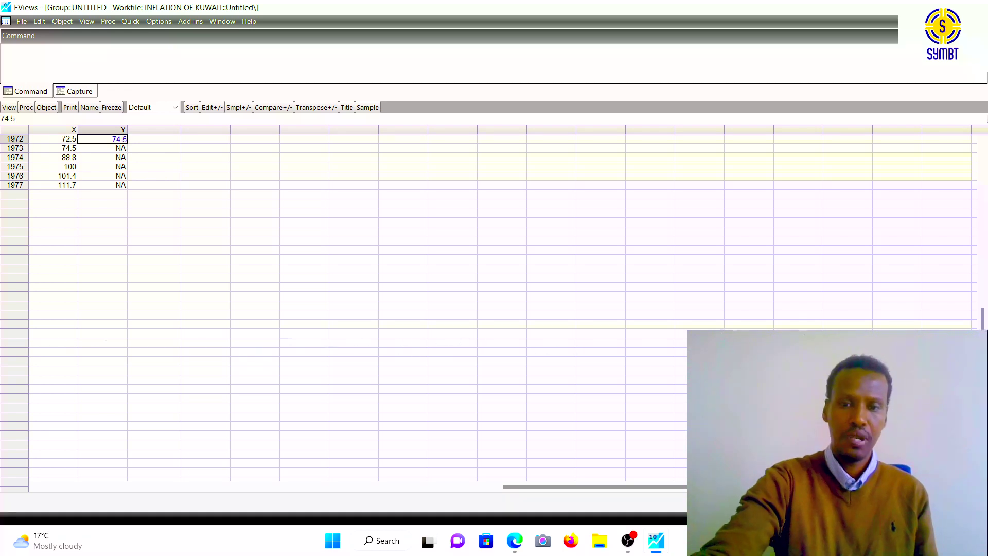
left_click(115, 149)
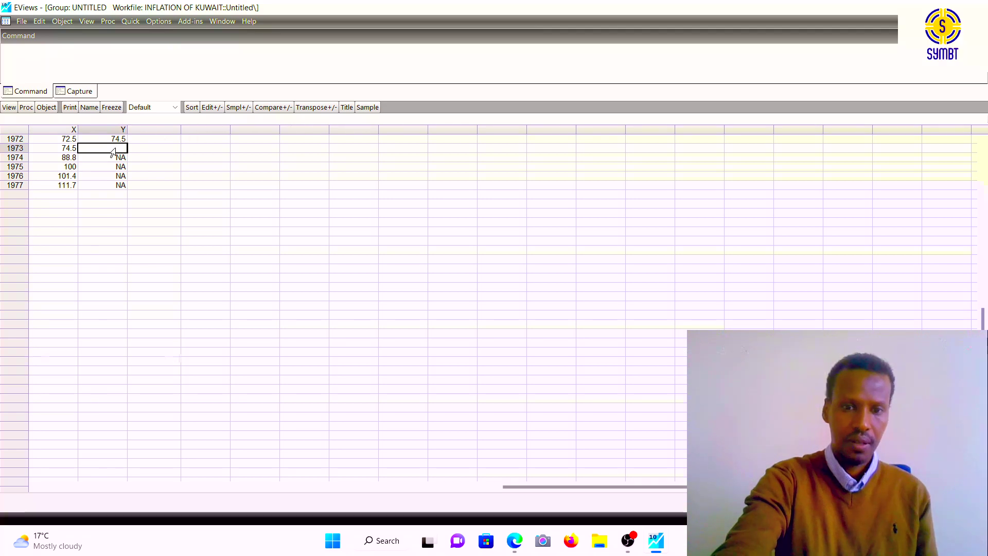
type("8")
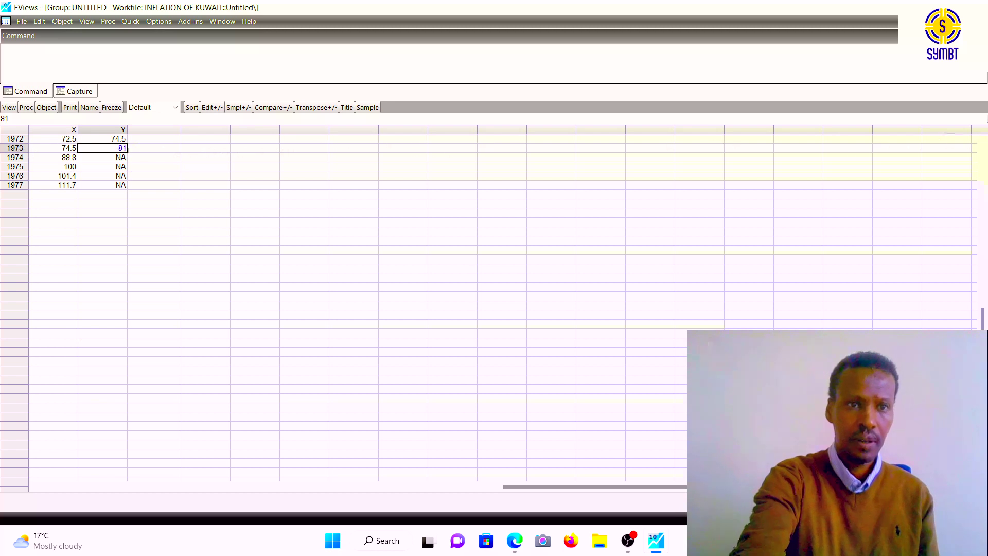
type("1")
Step: Correct the Y series values to 74.8 for 1972 and 81.1 for 1973
left_click(120, 139)
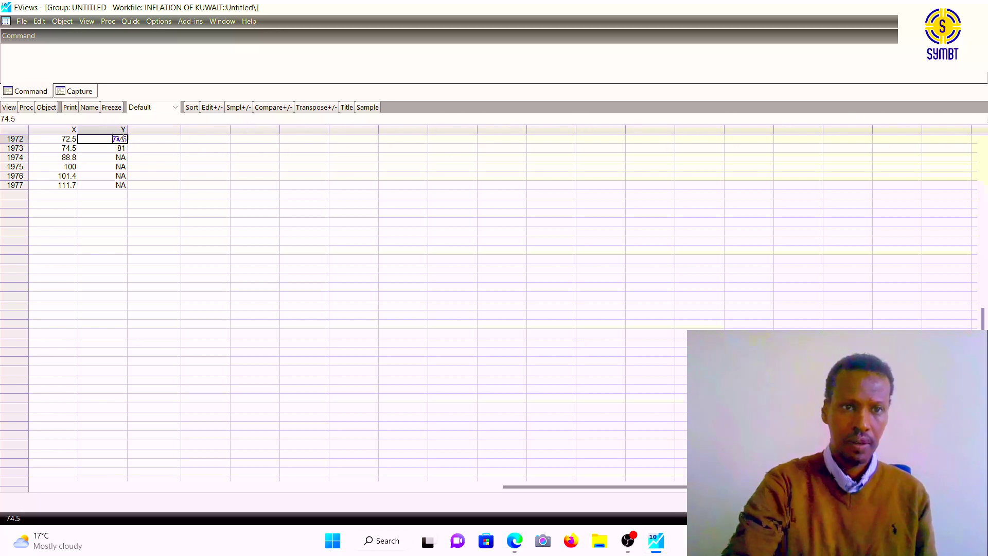
key("BackSpace")
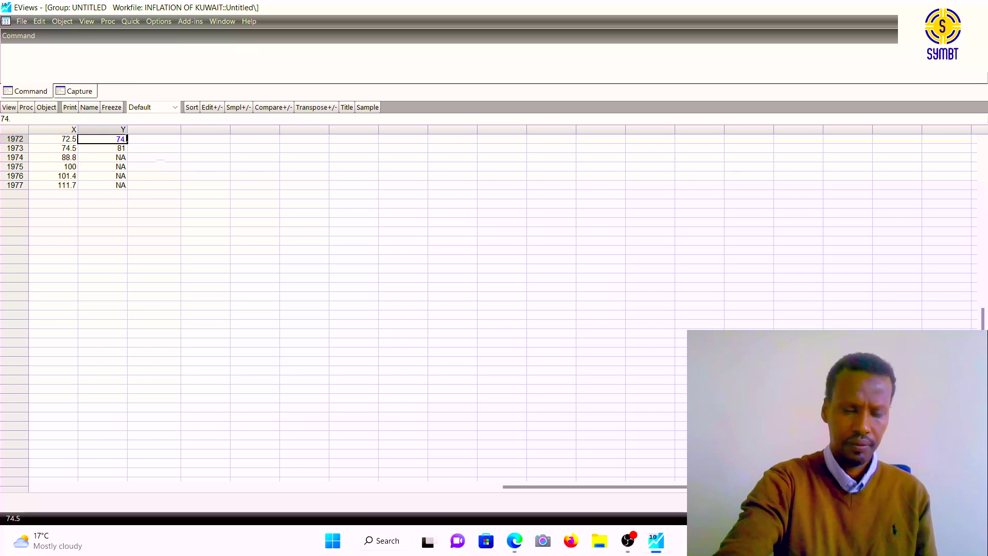
type("8")
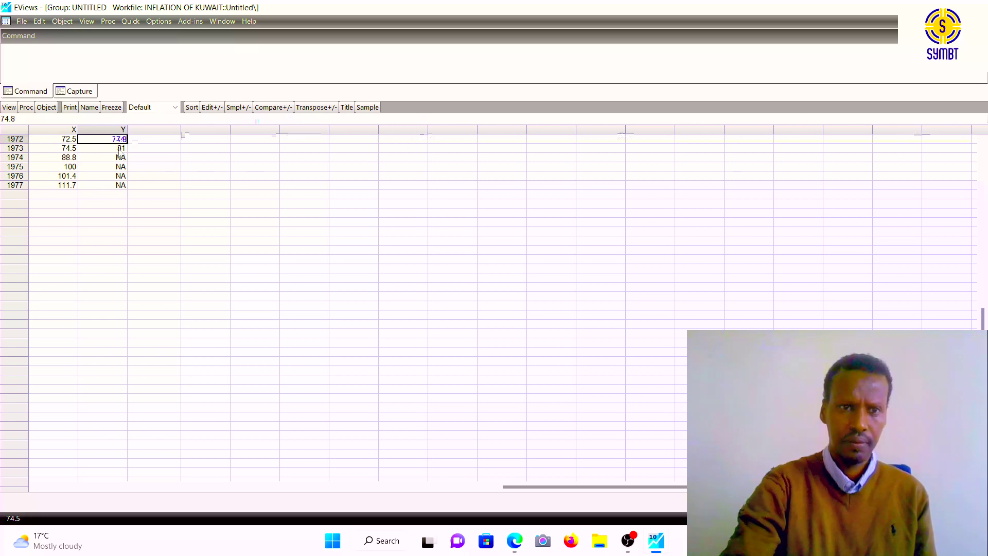
key("Return")
key("Right")
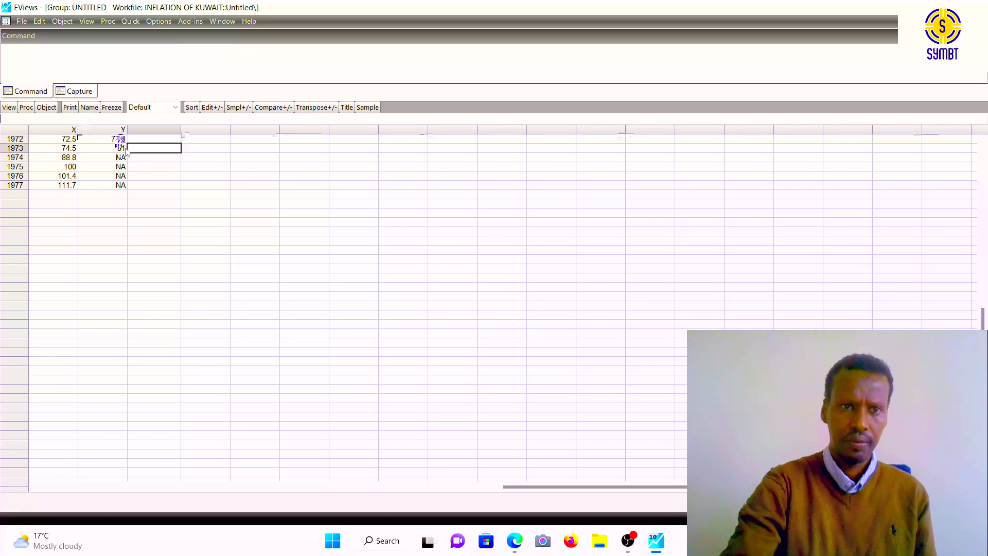
left_click(125, 150)
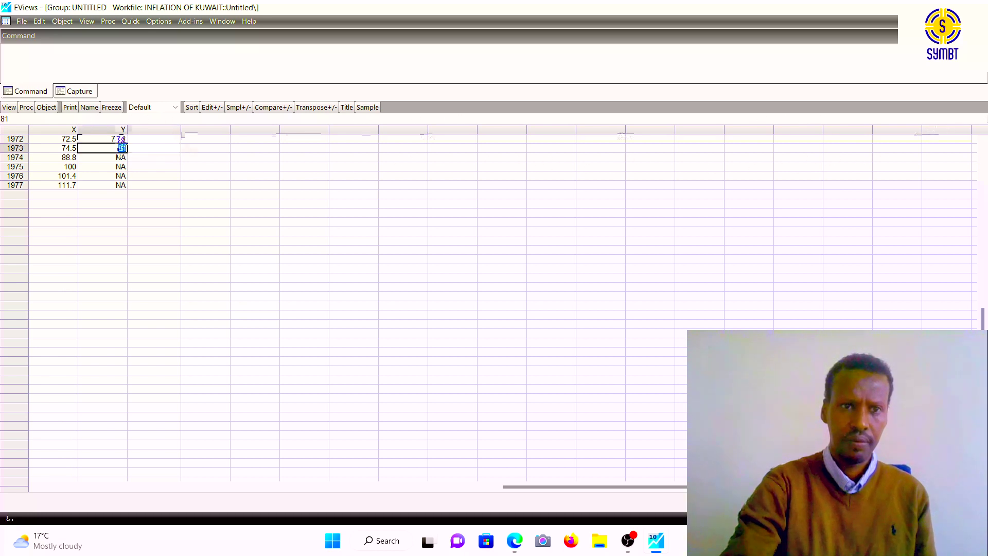
type("81.1")
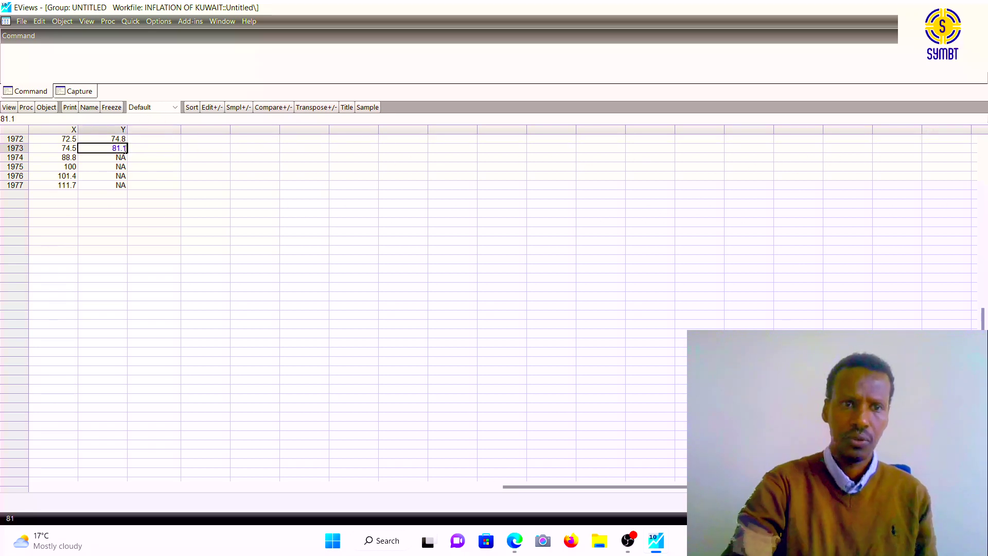
Step: Enter 91.8 for 1974 and 100 for 1975 in the Y series
left_click(115, 158)
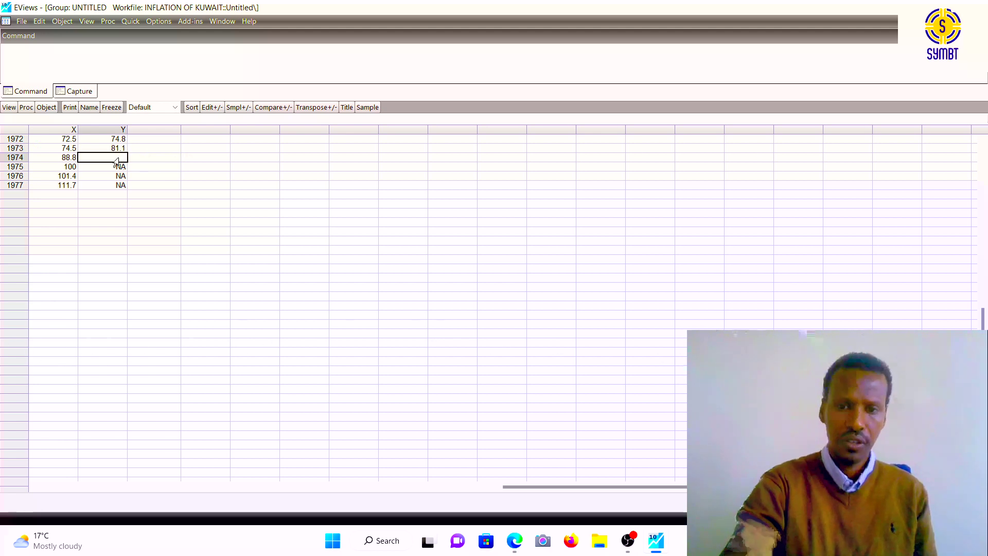
type("91")
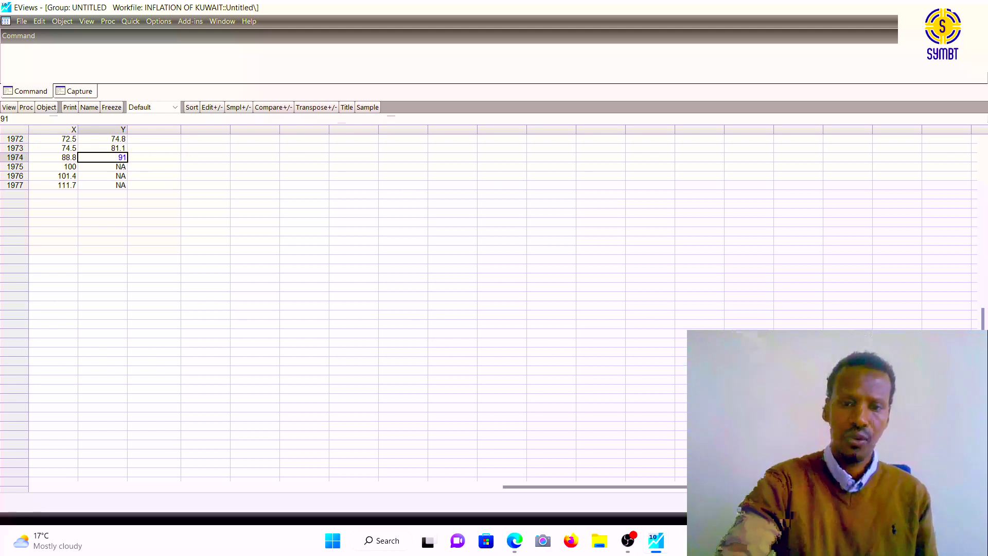
type(".")
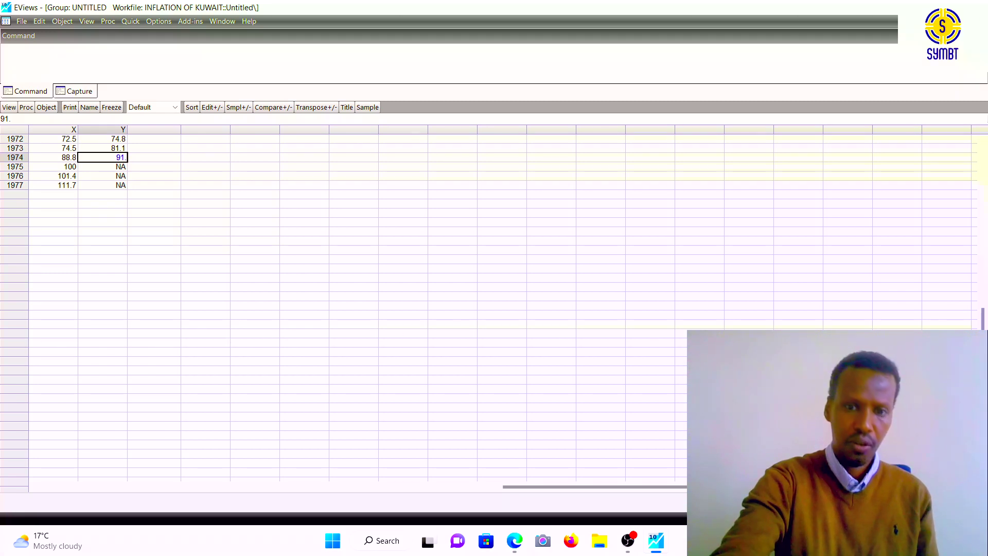
type("8")
key("Return")
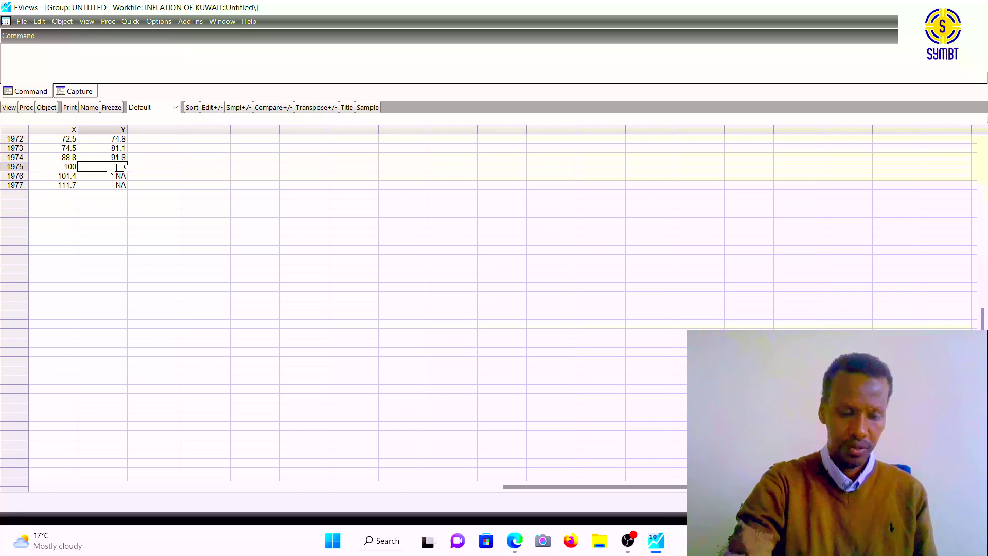
type("100")
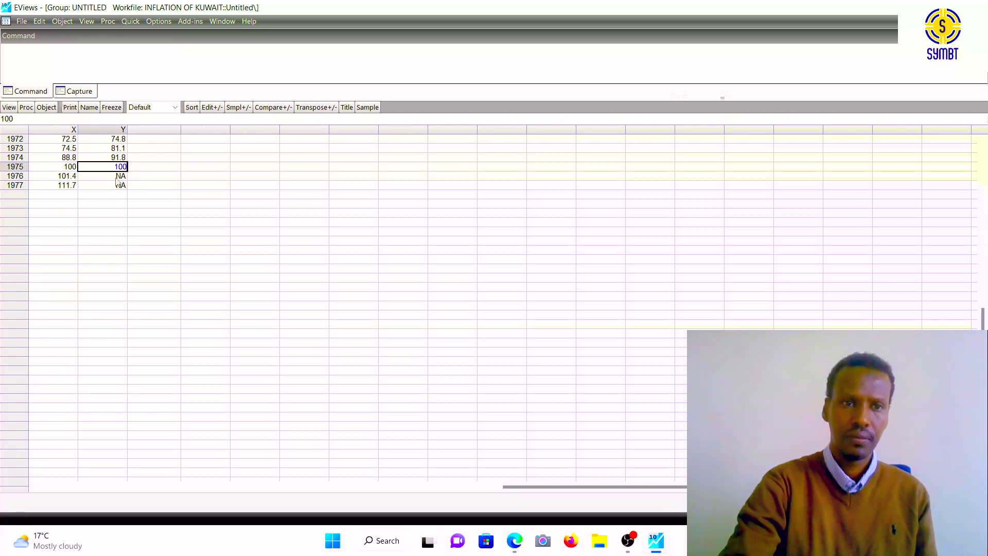
key("Return")
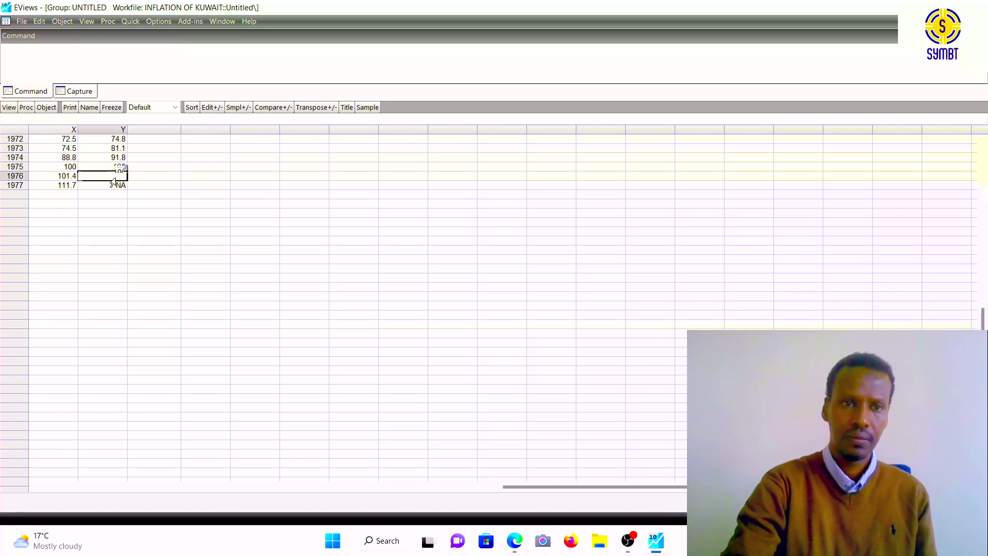
Step: Enter 105.5 for 1976 and 114.2 for 1977 in the Y series
type("11")
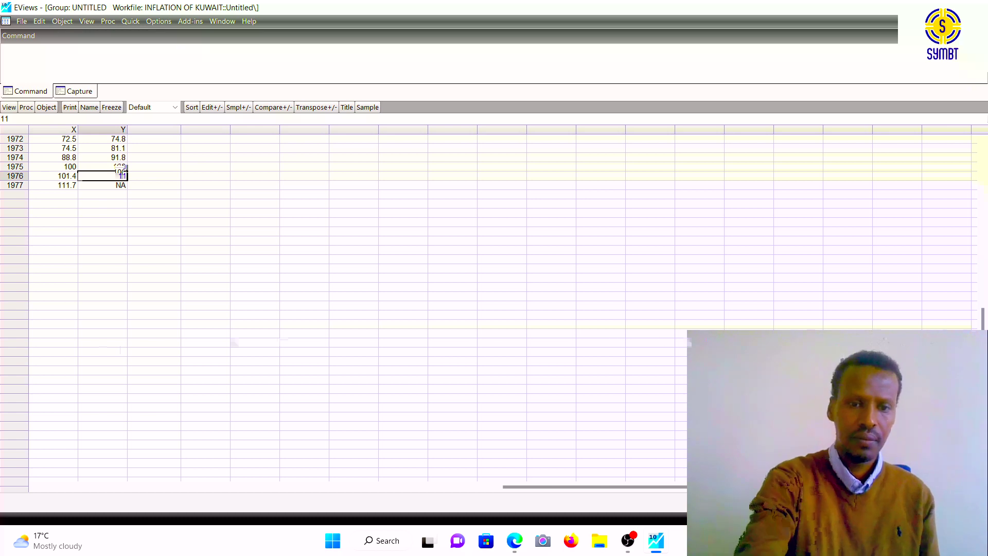
type("4.")
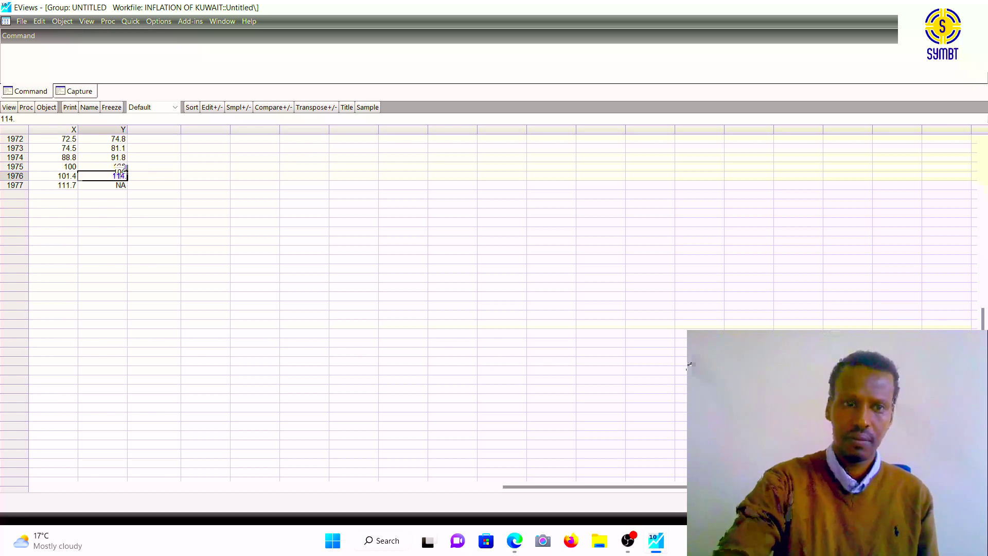
key("BackSpace")
key("BackSpace")
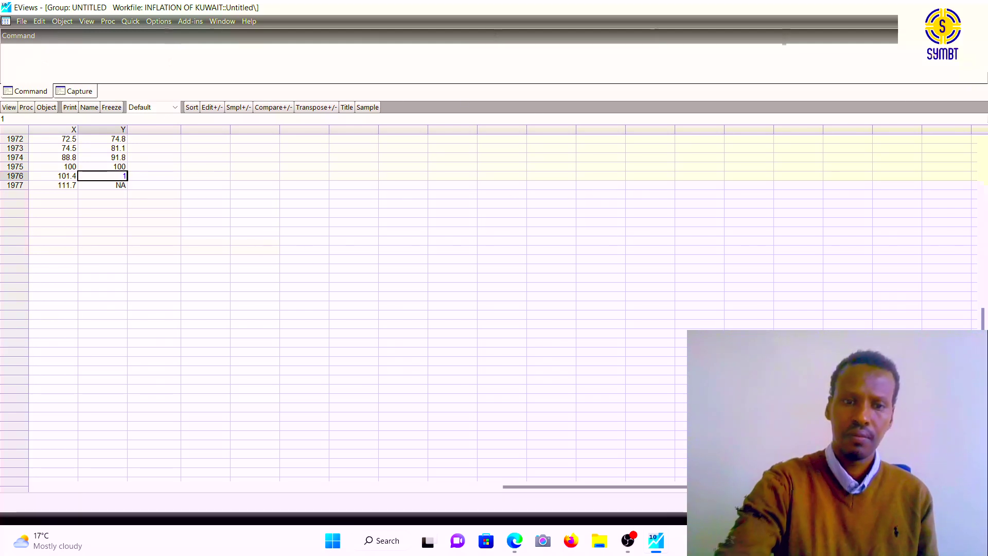
type("05.5")
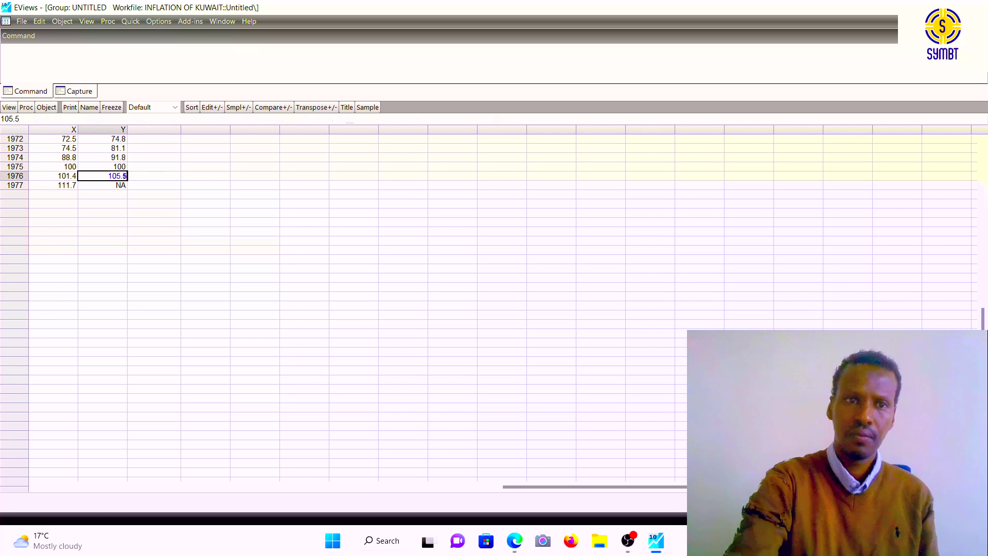
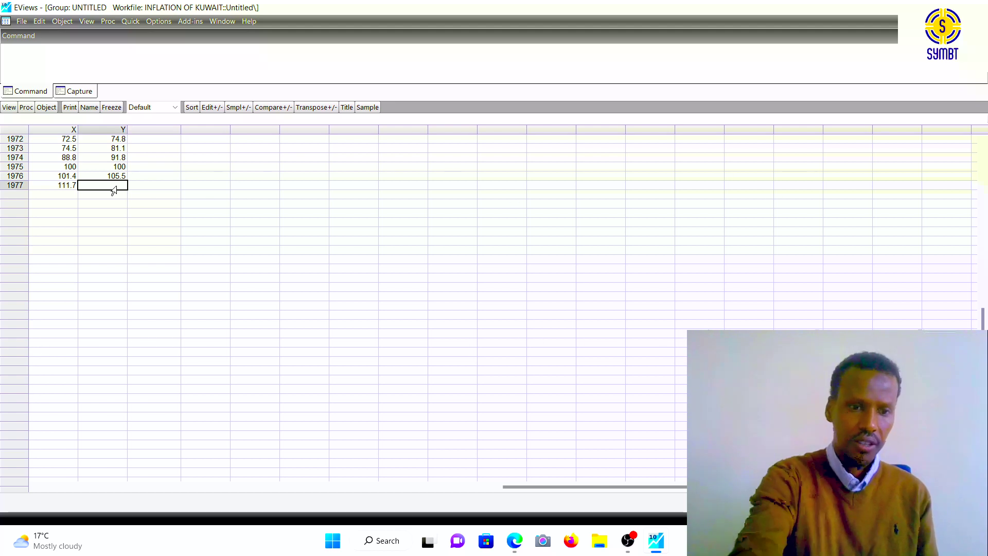
type("114")
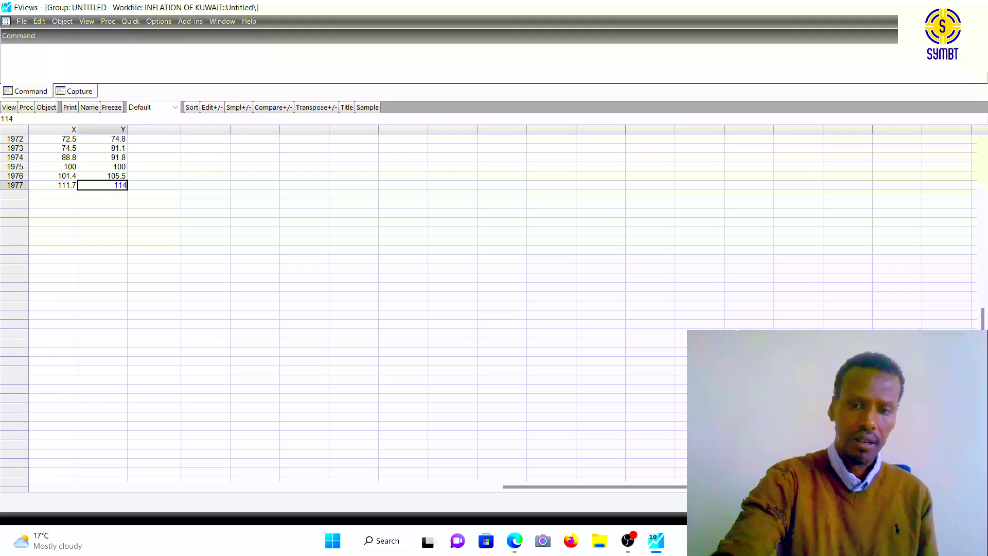
type(".2")
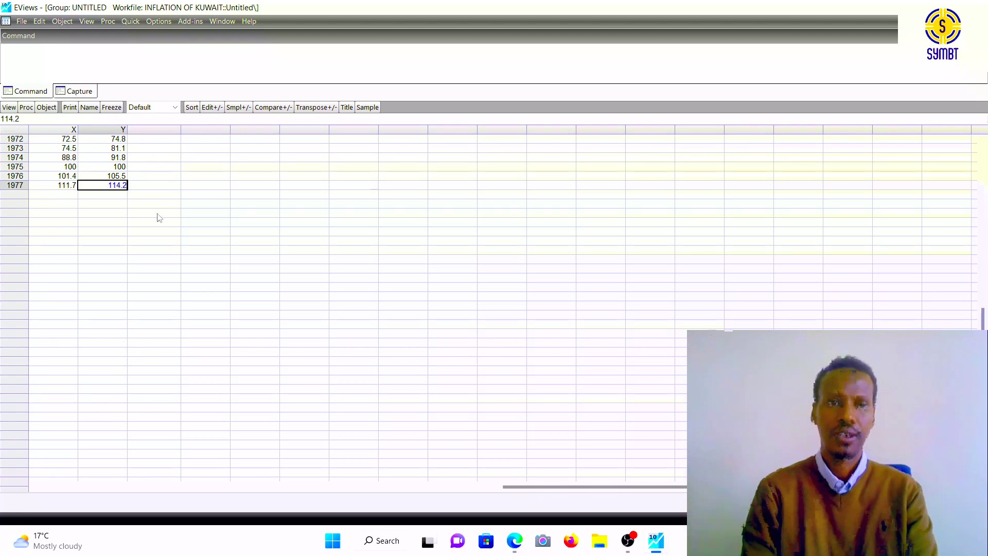
key("Tab")
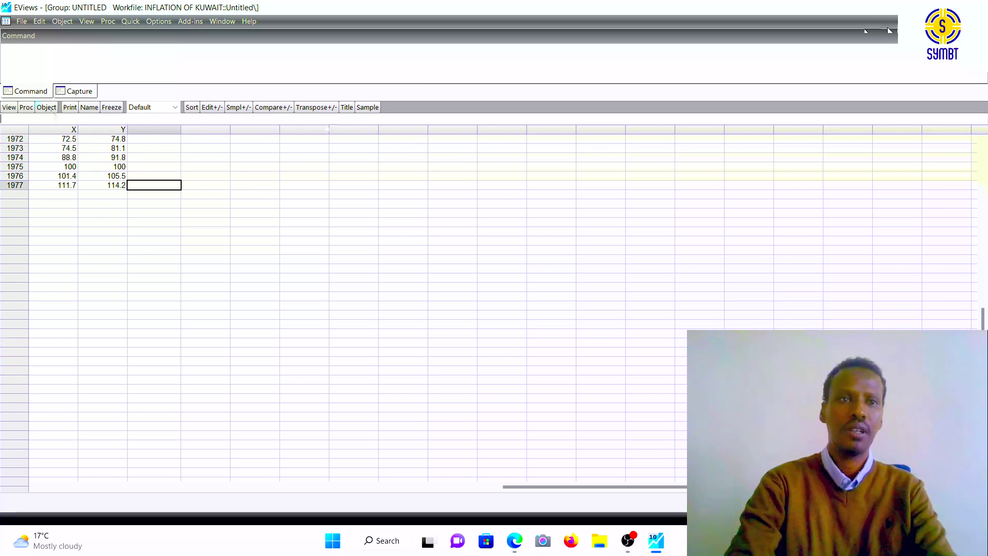
Step: Close the untitled group of X and Y, confirming its deletion
left_click(3, 50)
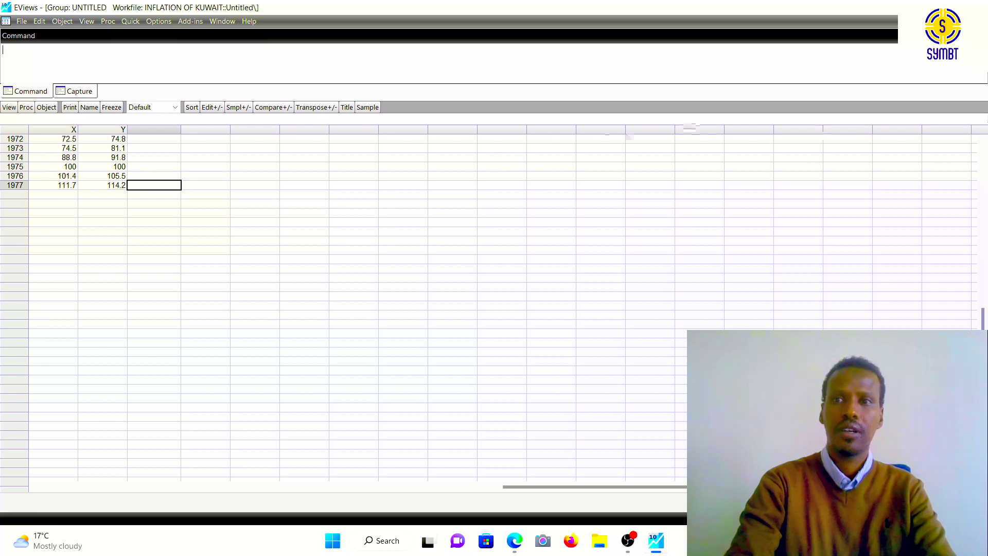
key("ctrl+F4")
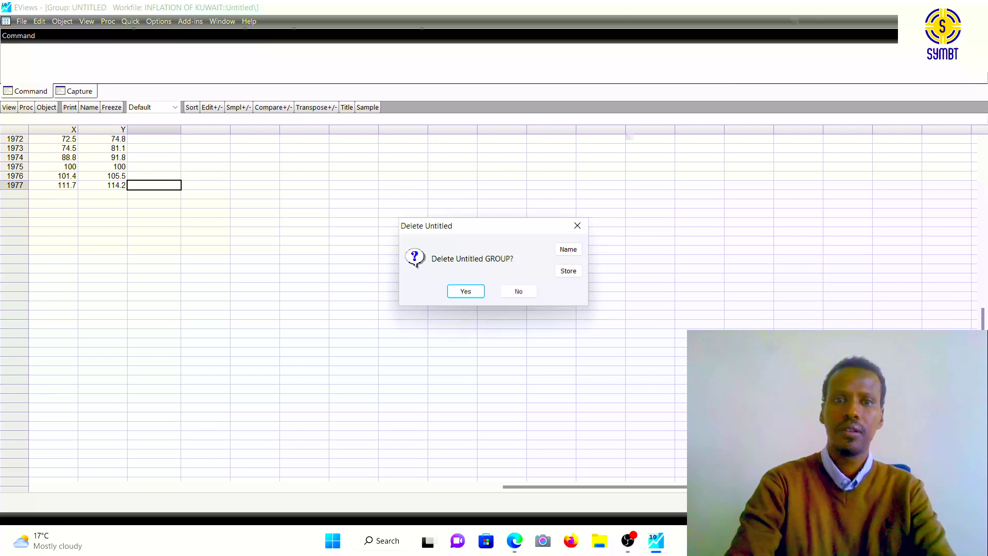
left_click(469, 289)
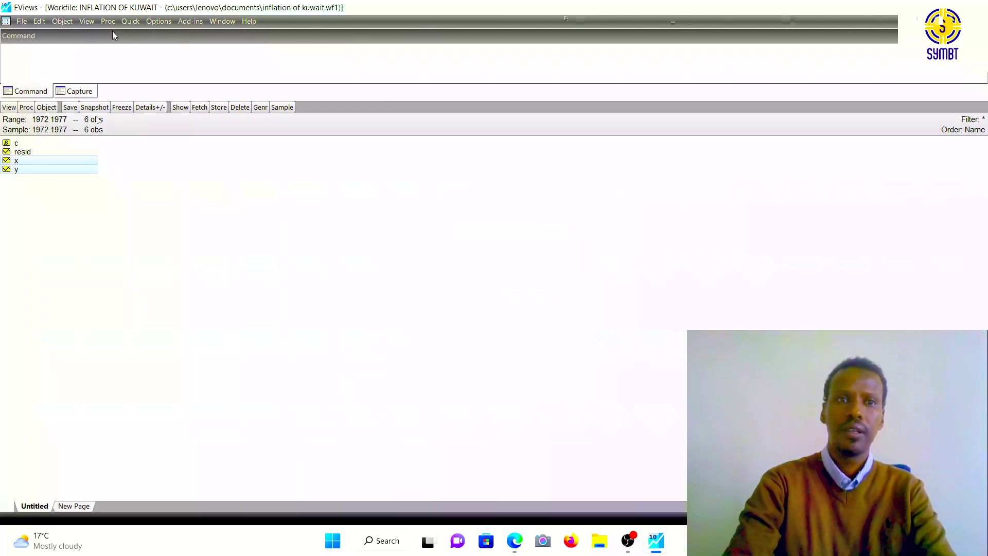
left_click(60, 23)
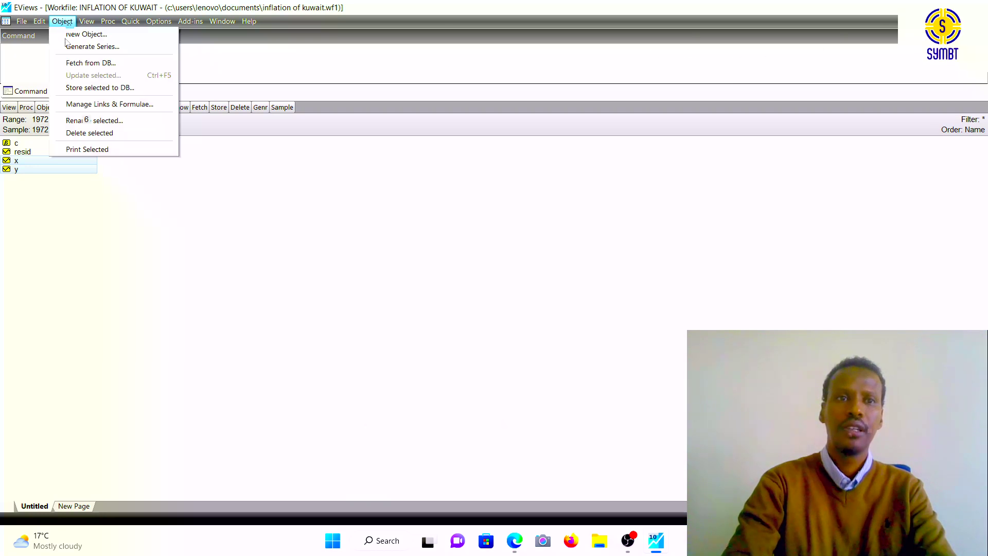
left_click(69, 38)
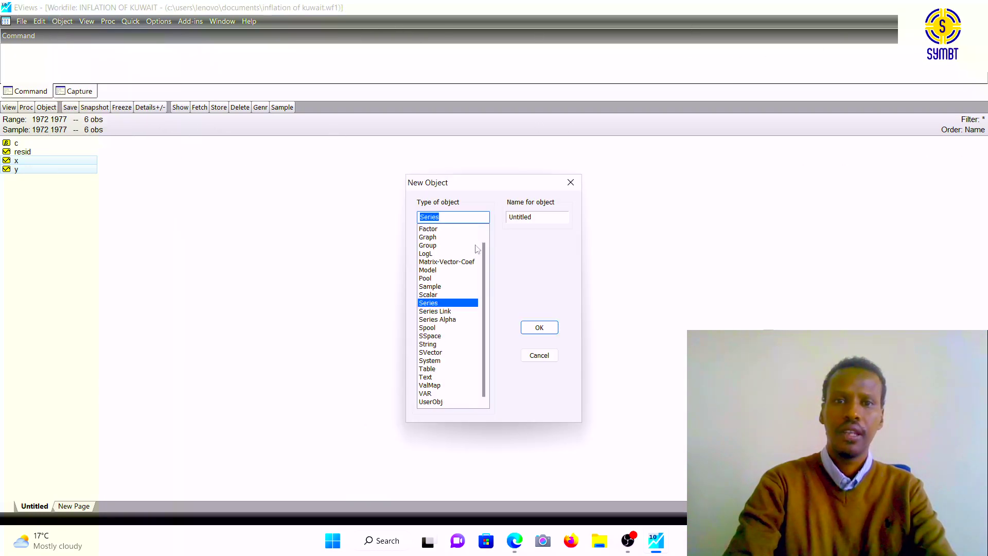
scroll(485, 238, "up", 1)
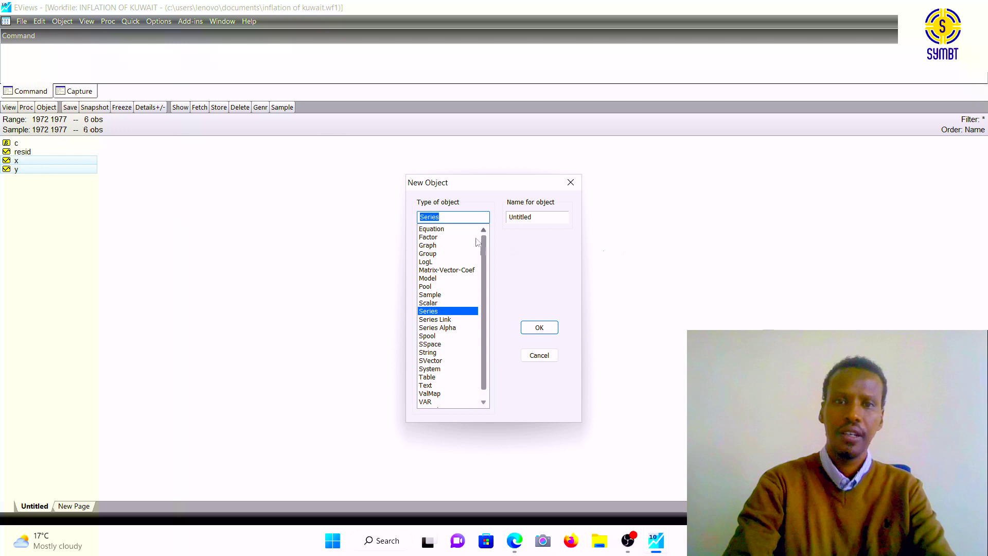
left_click(444, 229)
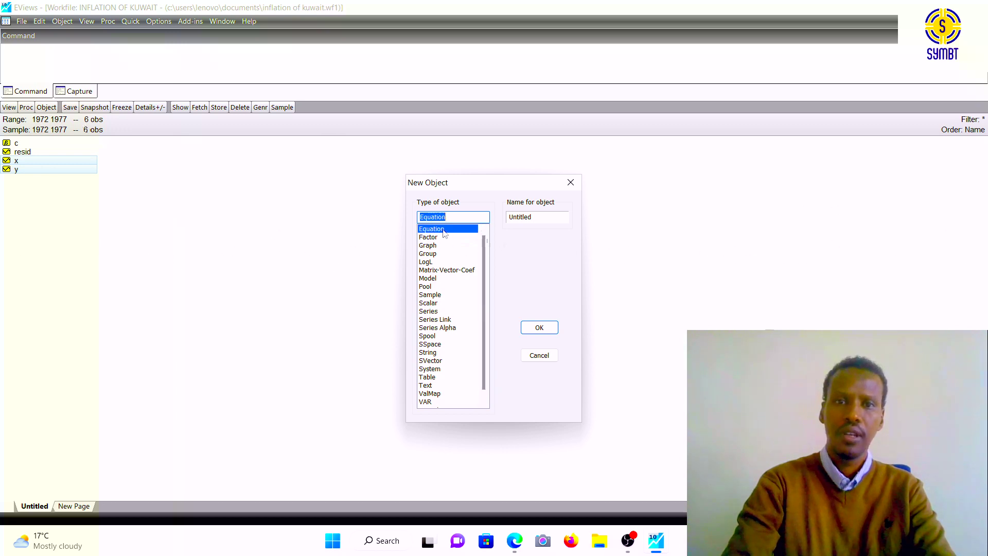
left_click(535, 220)
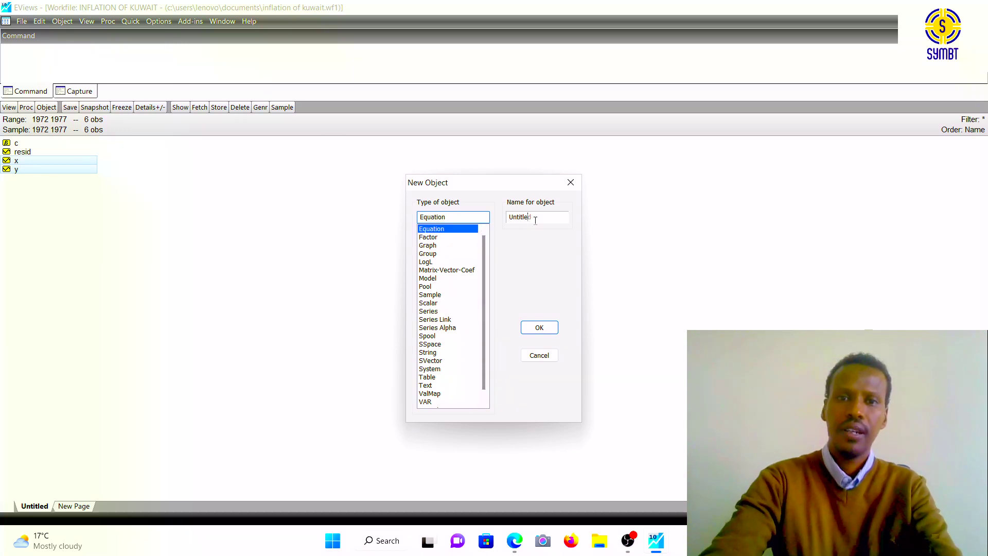
key("BackSpace")
key("BackSpace")
key("BackSpace")
key("BackSpace")
key("BackSpace")
key("BackSpace")
key("BackSpace")
key("BackSpace")
type("INDEXES")
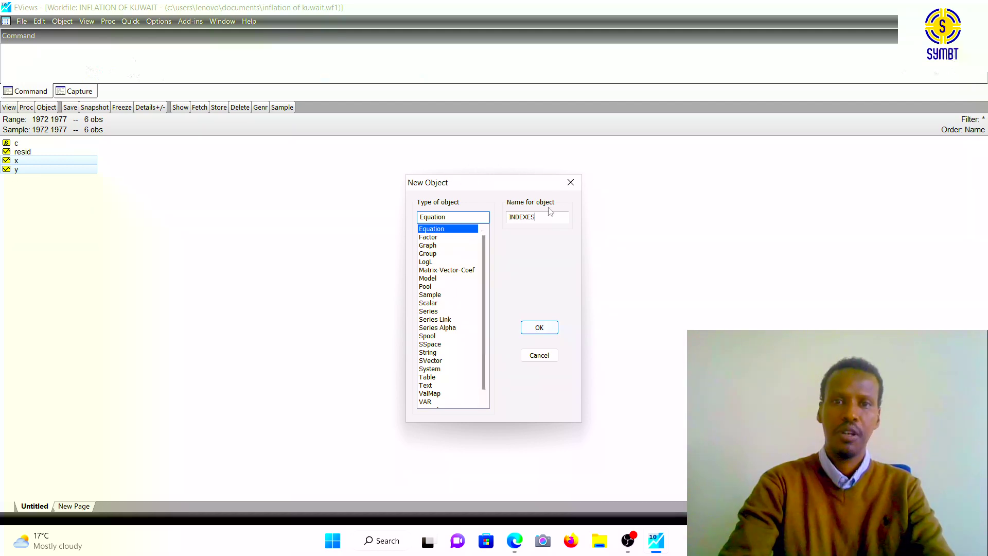
left_click(570, 182)
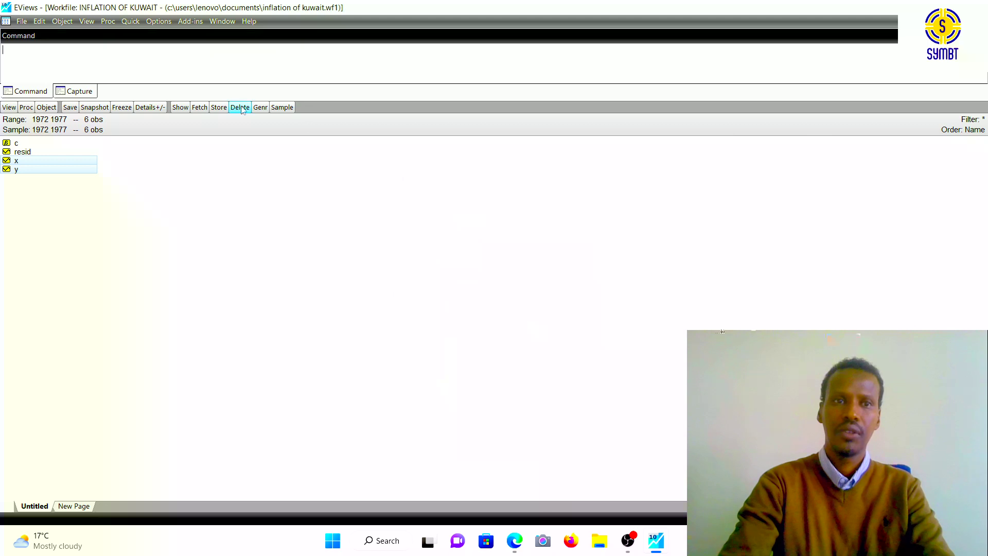
Step: Create a new Equation object named INDEXES in the workfile
left_click(62, 21)
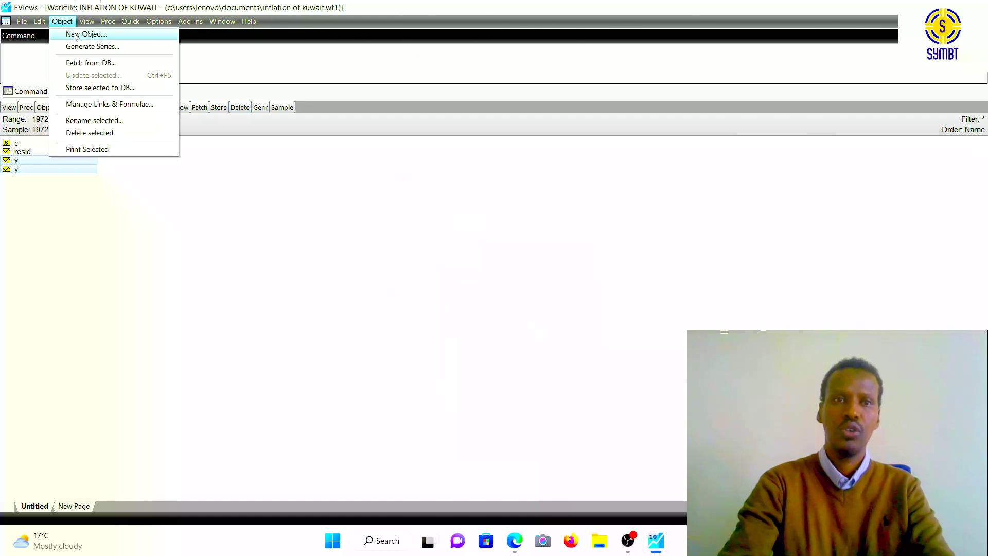
left_click(74, 34)
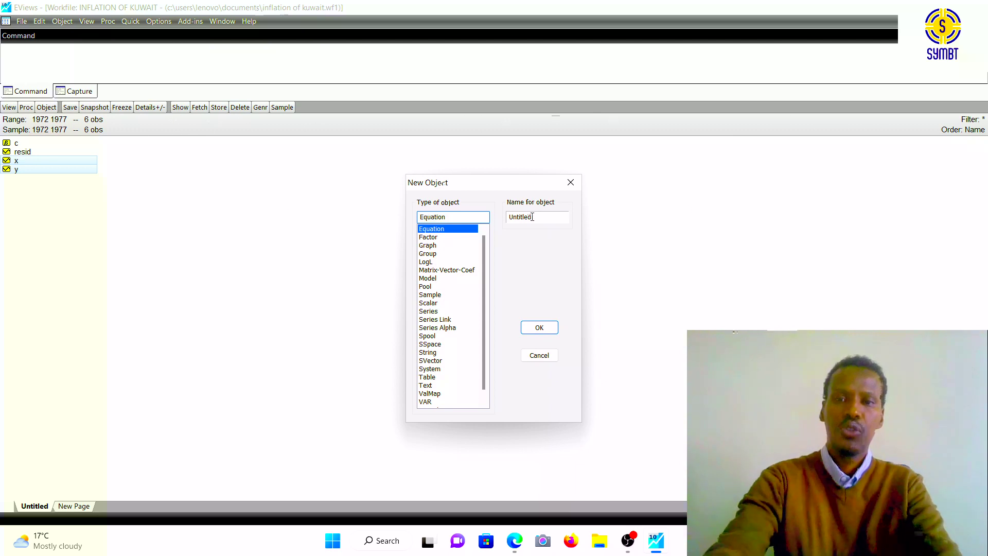
left_click(533, 217)
key("BackSpace")
key("BackSpace")
key("BackSpace")
key("BackSpace")
key("BackSpace")
key("BackSpace")
key("BackSpace")
key("BackSpace")
type("INDE")
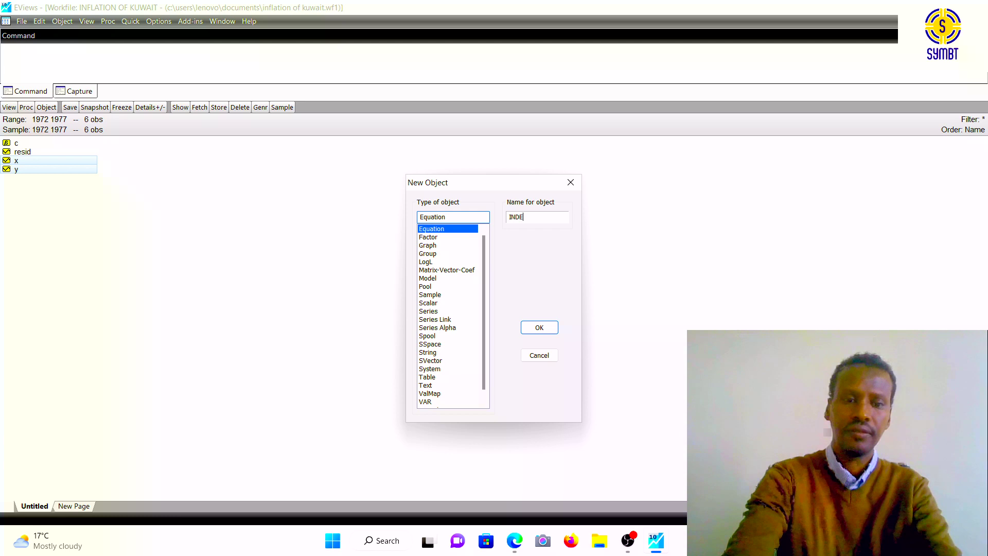
type("X S")
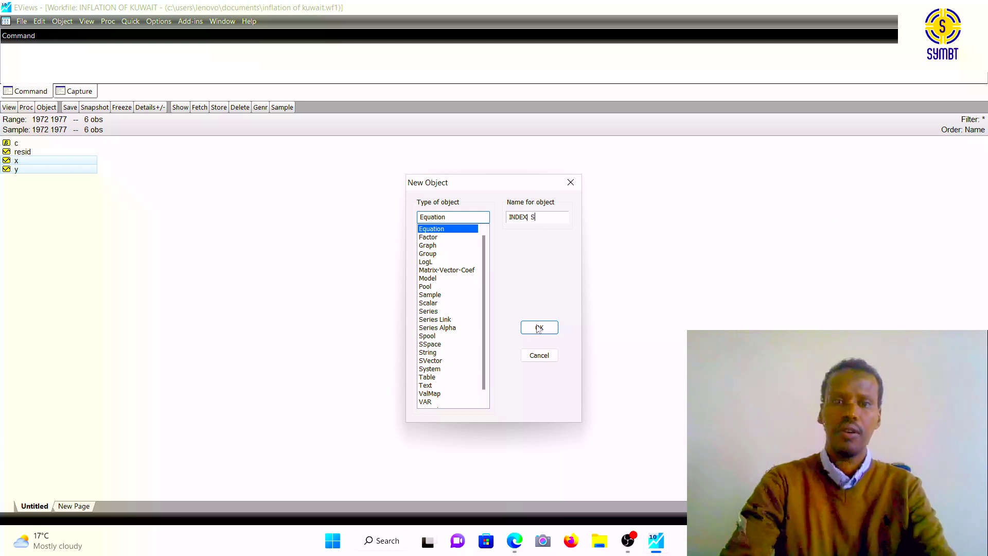
left_click(539, 329)
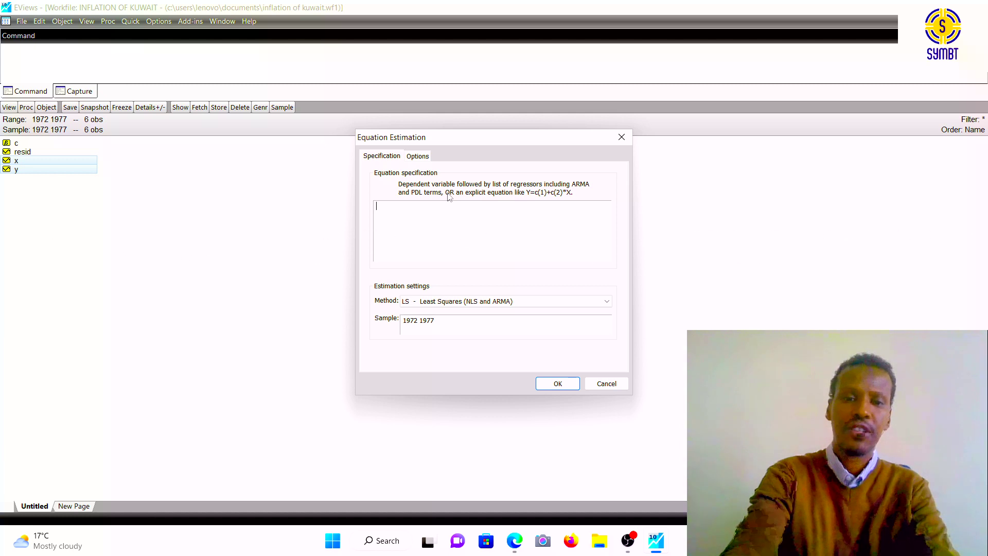
type("Y")
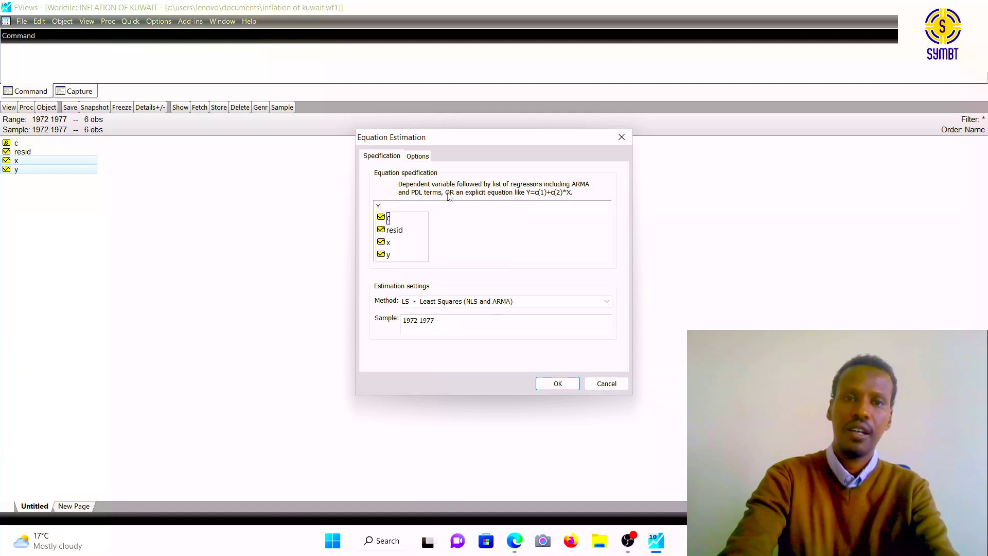
key("Escape")
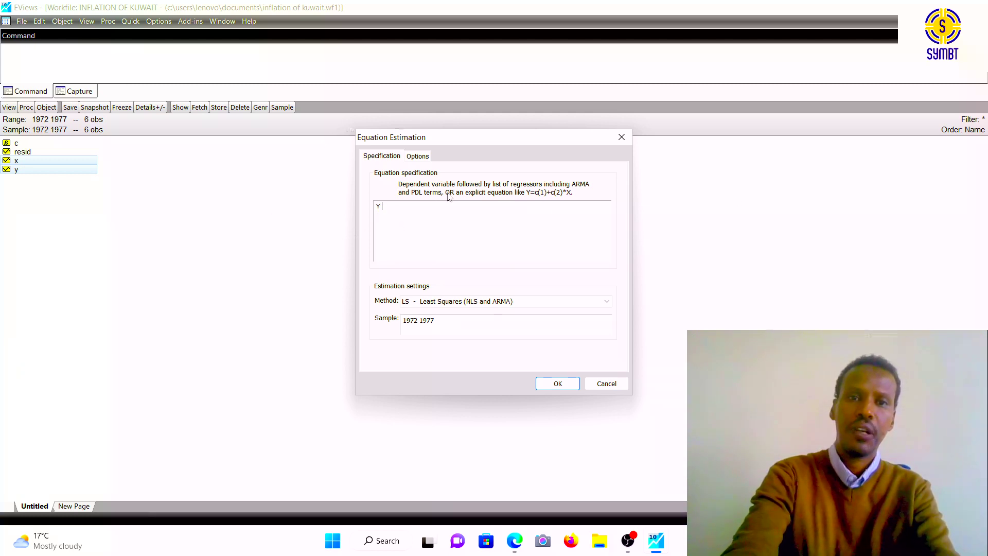
type("C ")
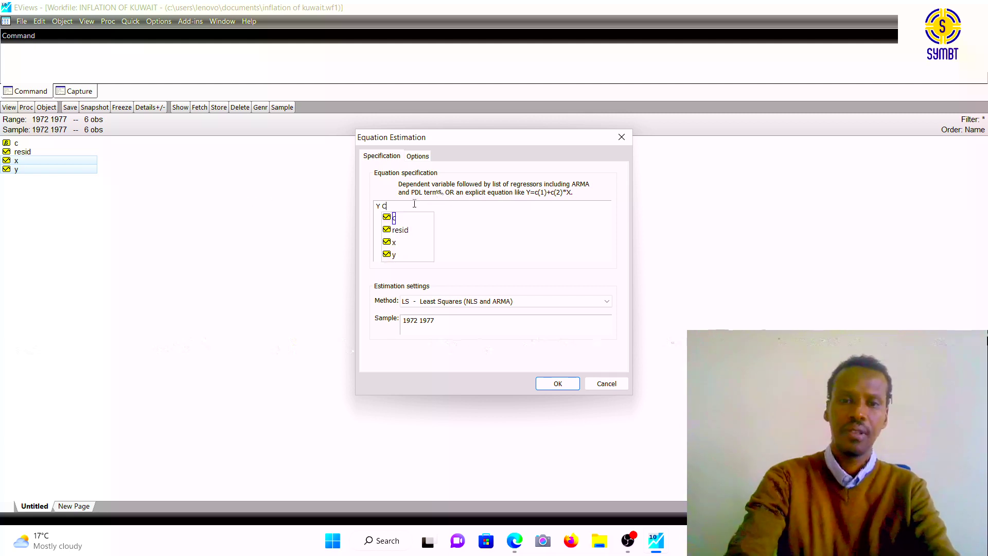
type(" X")
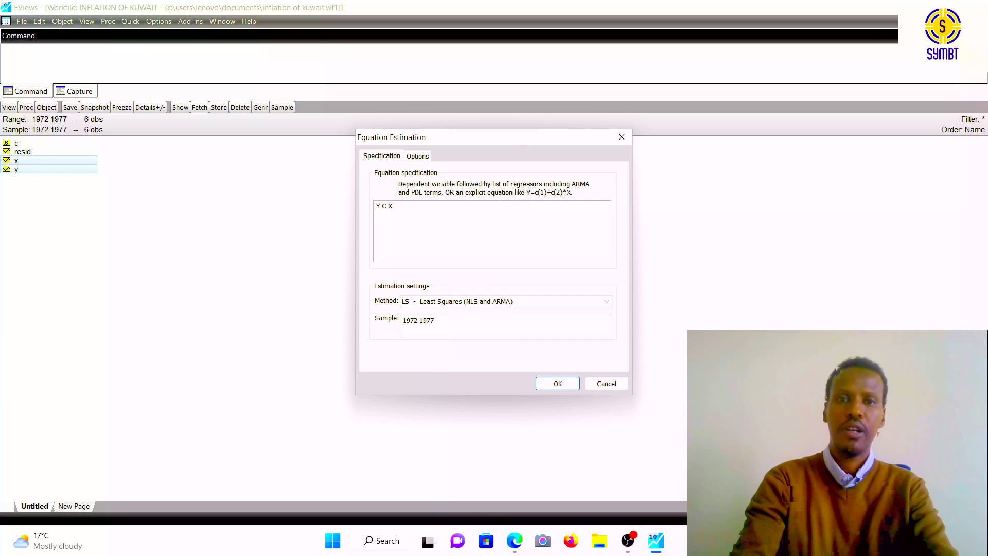
key("BackSpace")
left_click(414, 205)
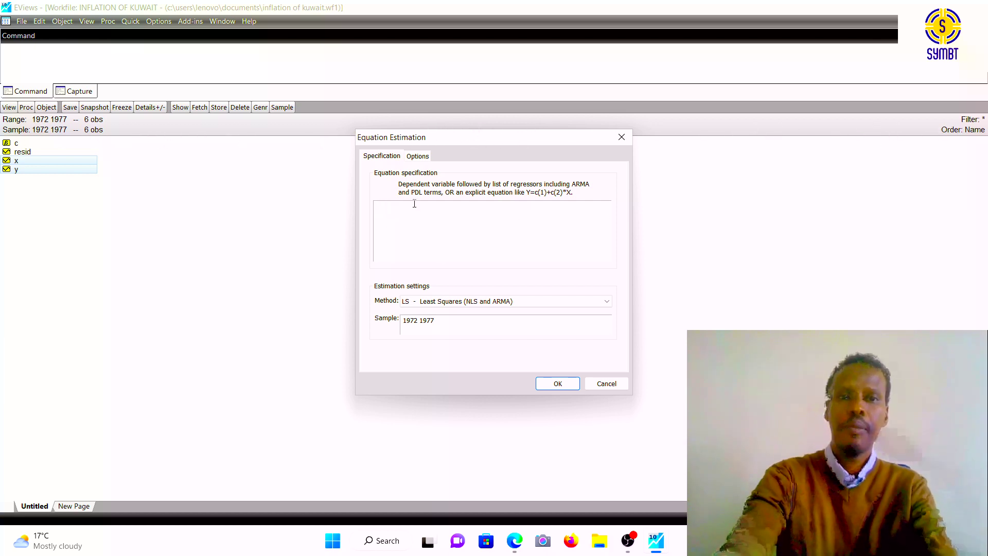
Step: Specify the equation as Y C X and estimate it by least squares over the 1972–1977 sample
type("Y")
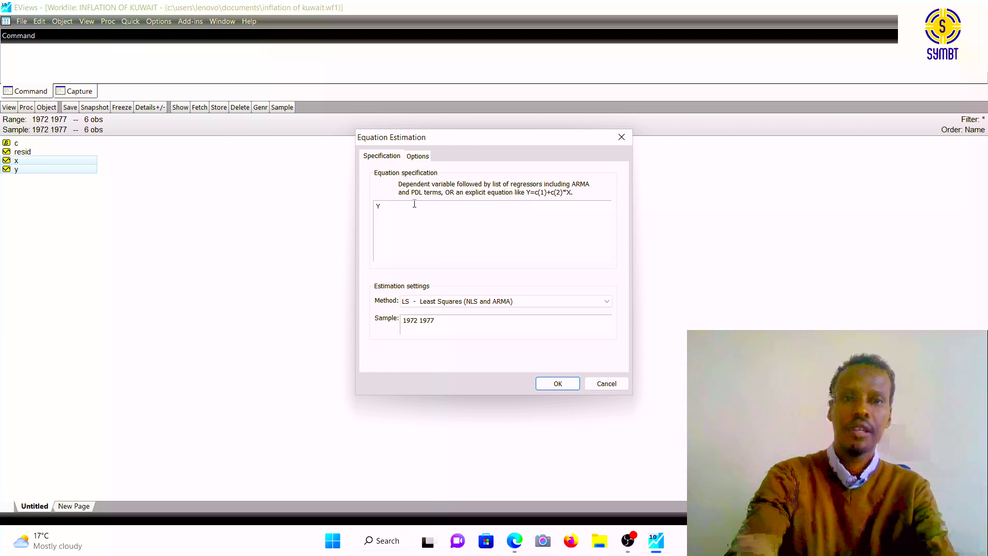
type(" C X")
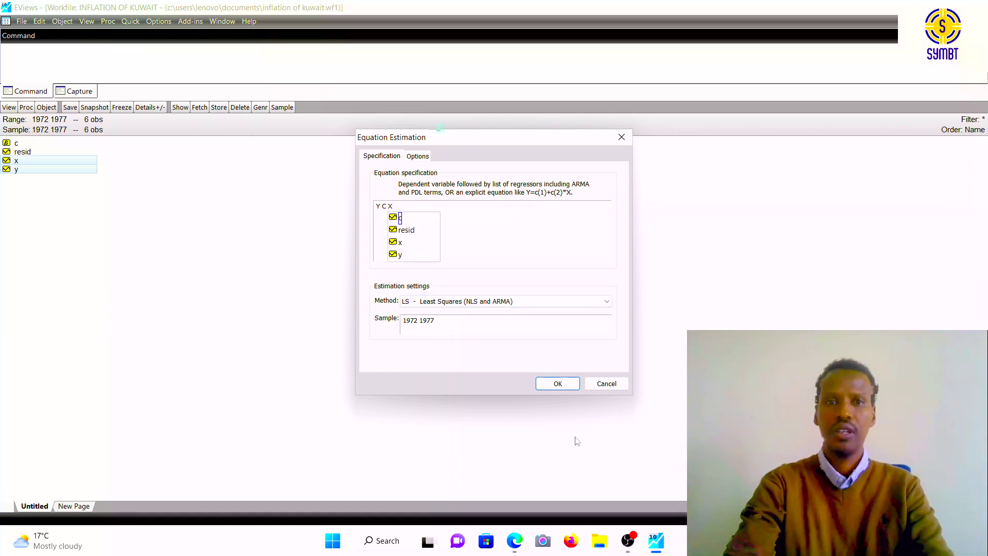
left_click(551, 387)
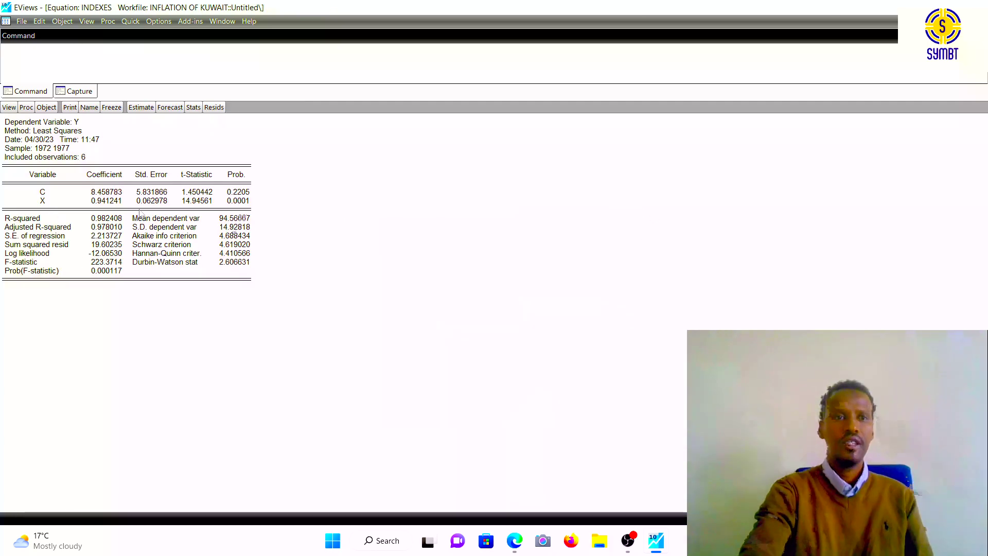